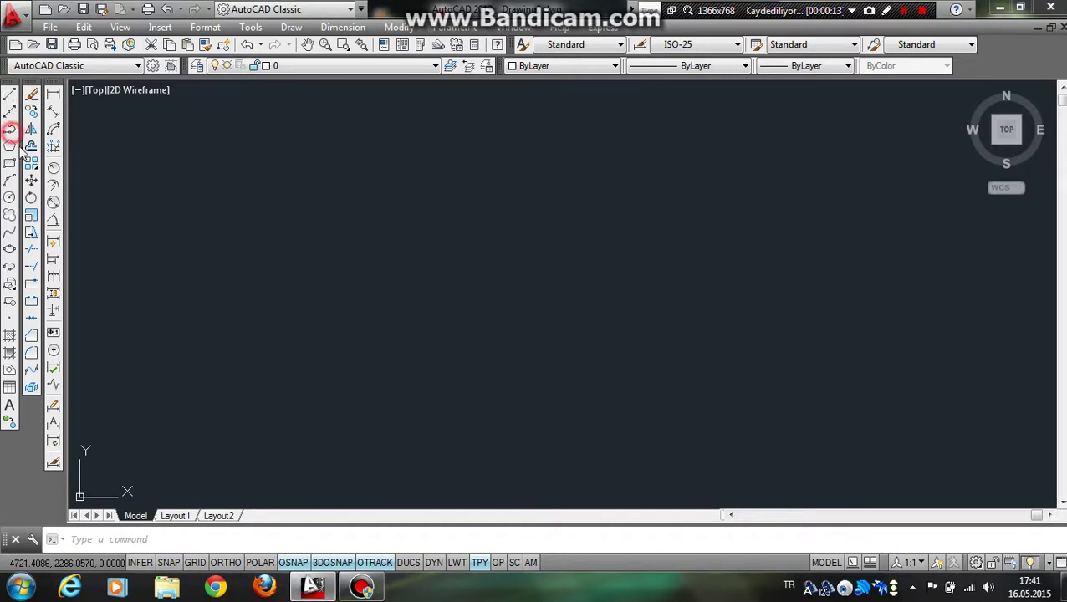
# - Draw a horizontal line with Ortho (F8) turned on
pyautogui.click(610, 373)
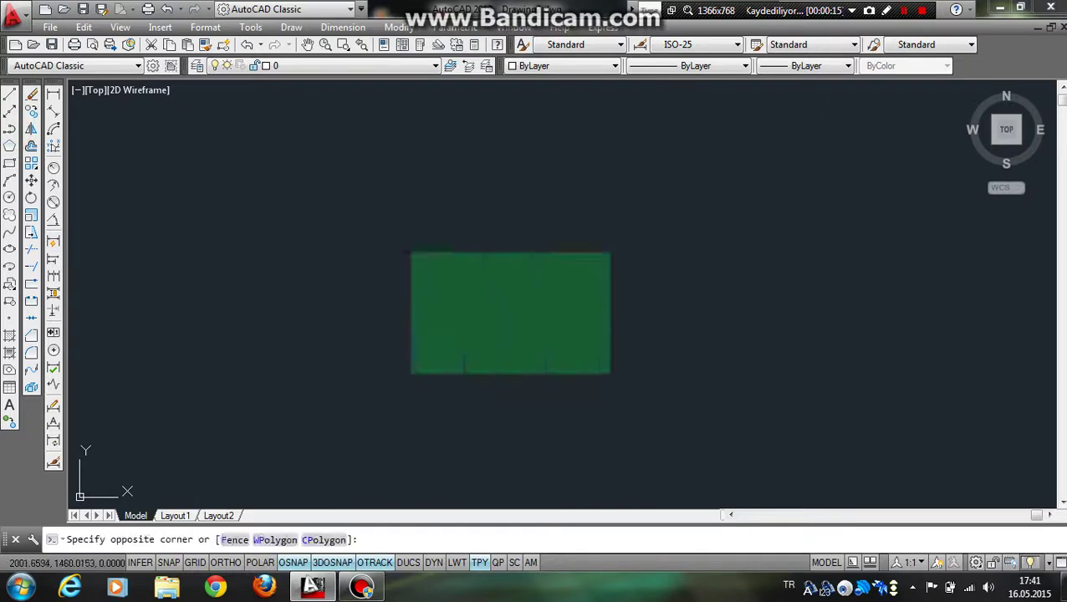
pyautogui.click(409, 252)
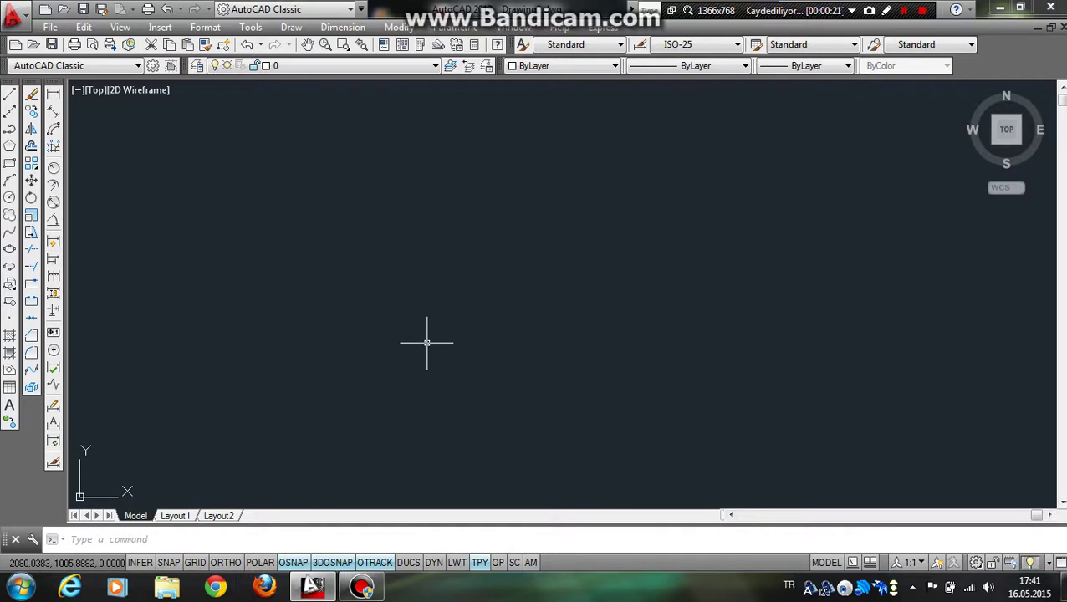
pyautogui.click(10, 95)
pyautogui.click(267, 249)
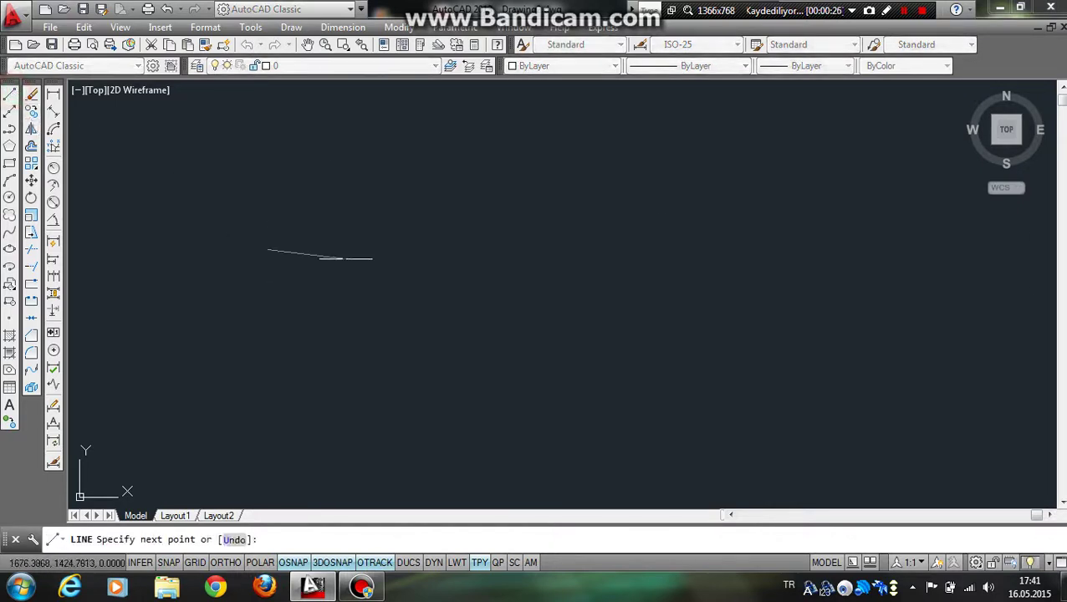
pyautogui.press('F8')
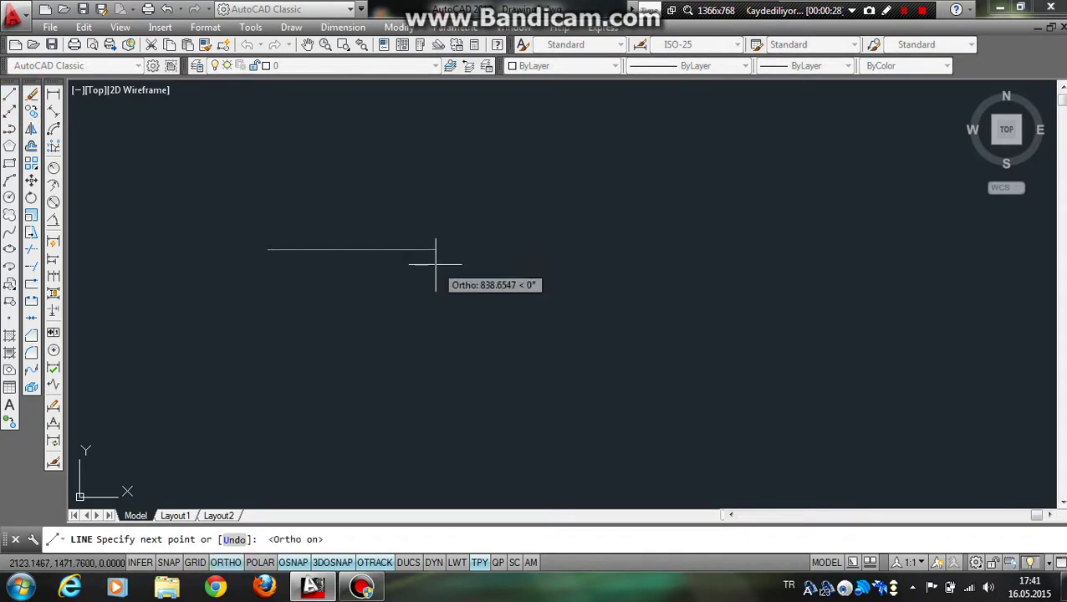
pyautogui.click(438, 251)
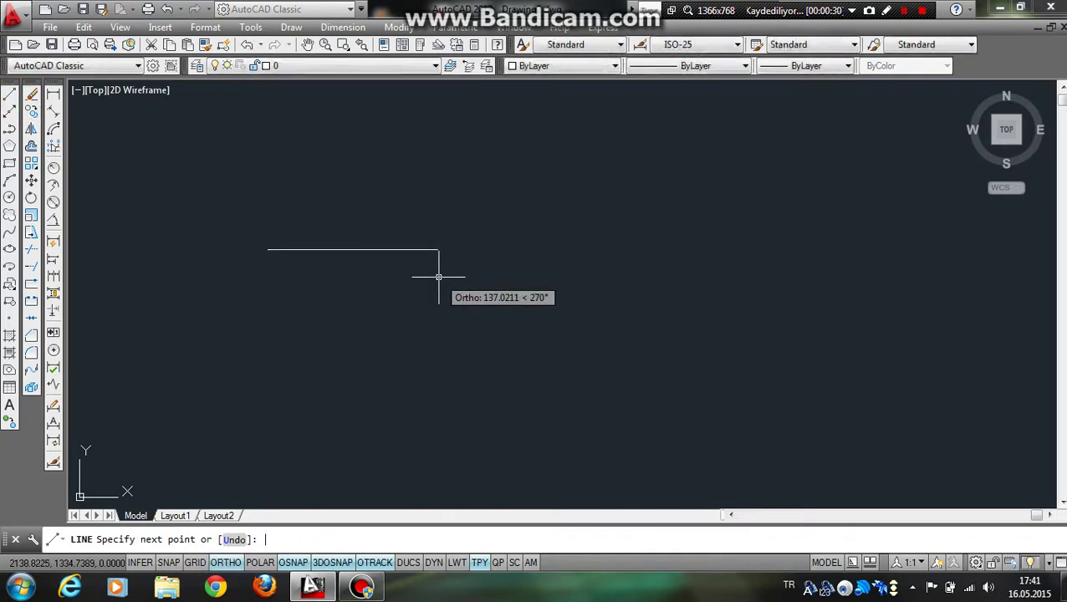
pyautogui.press('Escape')
# - Place a vertical construction line, then start and cancel a polygon
pyautogui.click(9, 113)
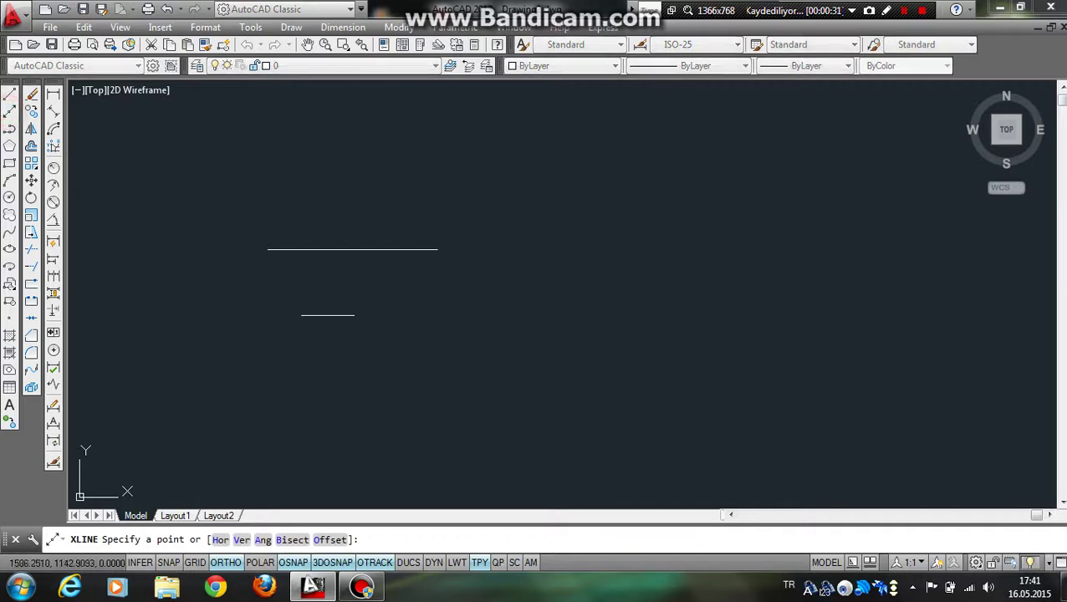
pyautogui.click(350, 306)
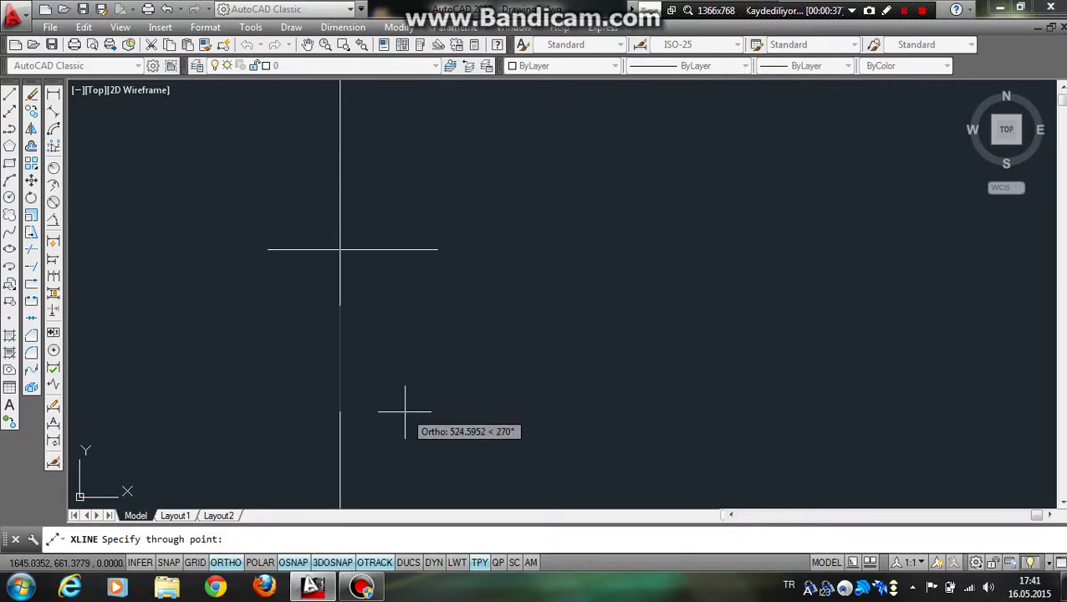
pyautogui.click(386, 381)
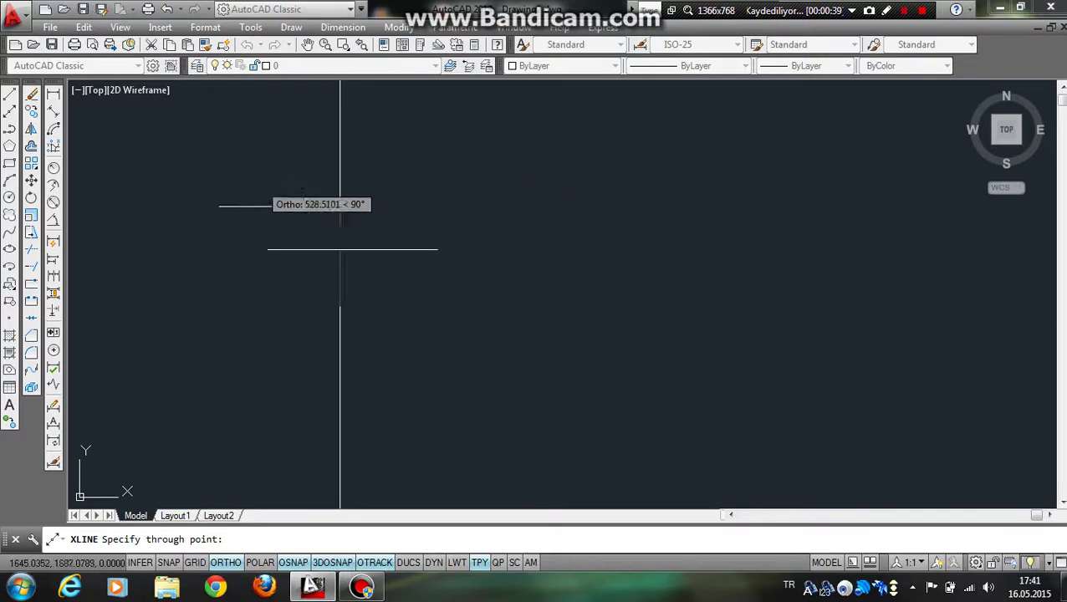
pyautogui.press('Escape')
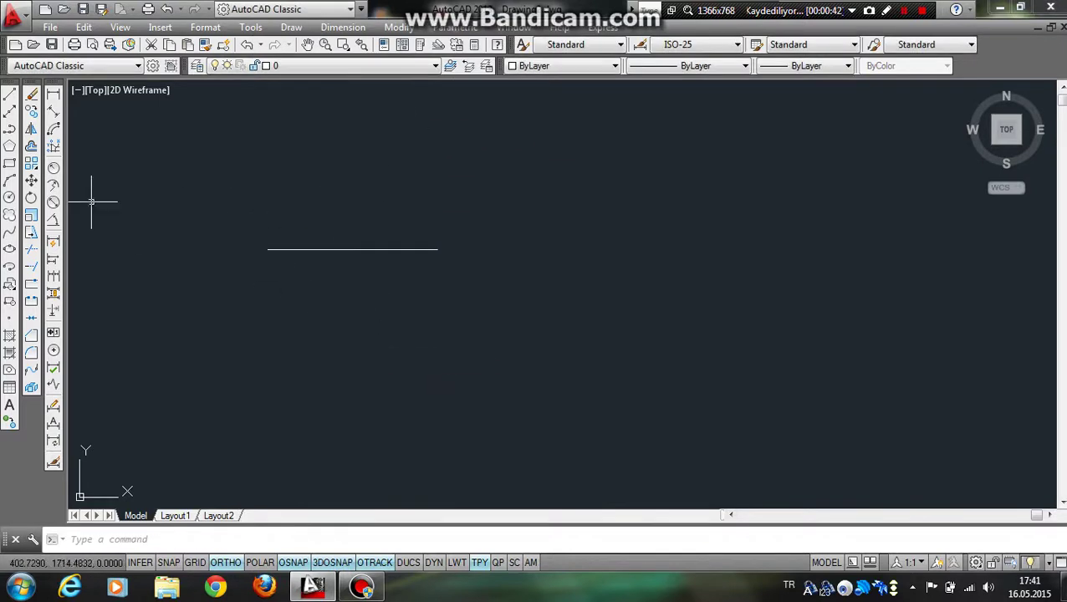
pyautogui.click(9, 145)
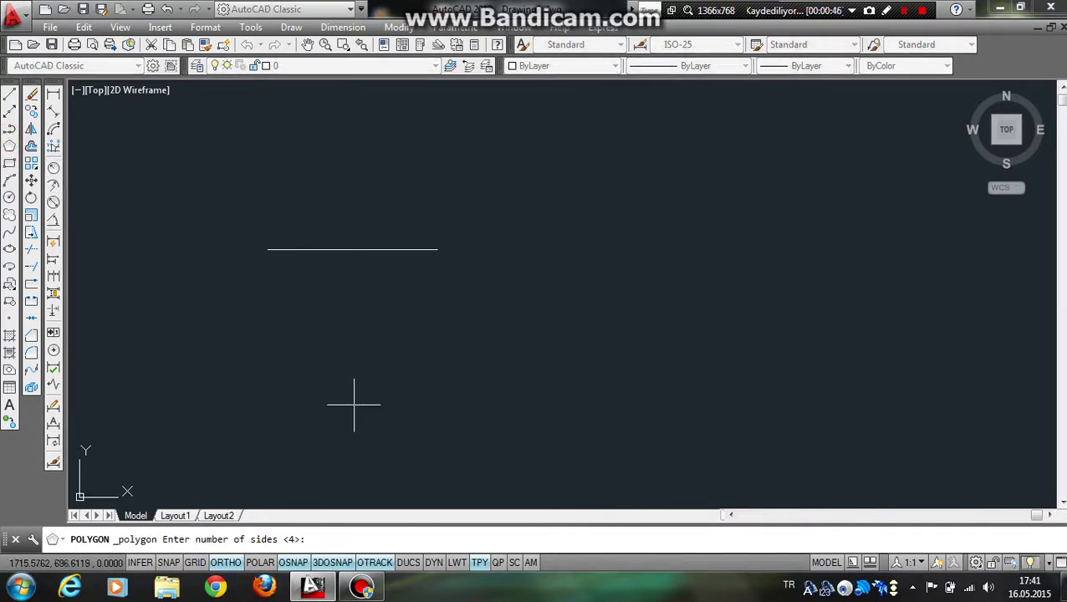
pyautogui.press('Escape')
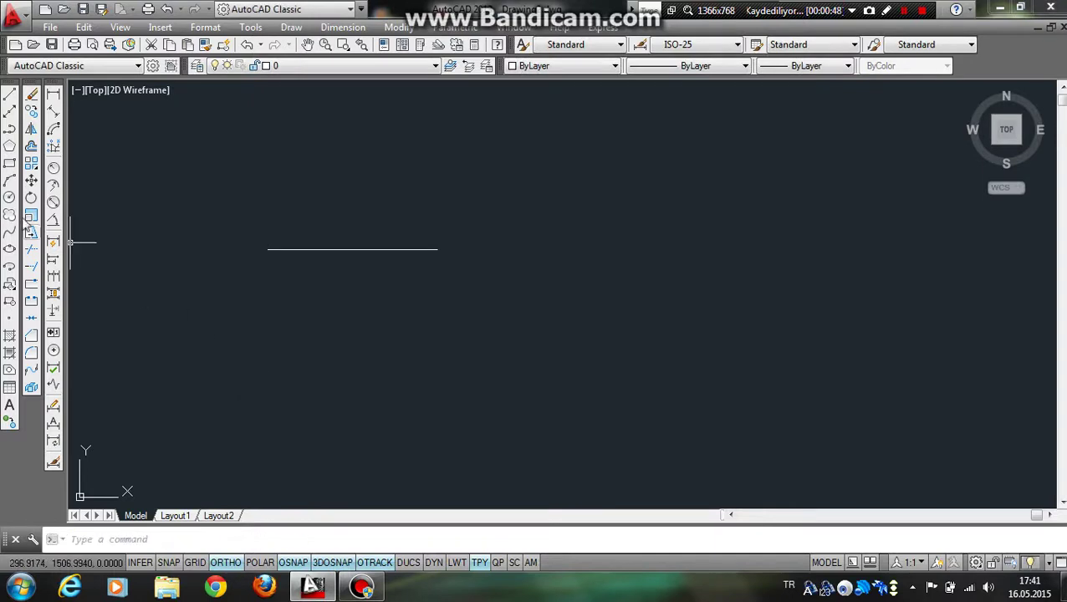
# - Draw a rectangle below the line, then start and discard a revision cloud
pyautogui.click(10, 163)
pyautogui.click(321, 306)
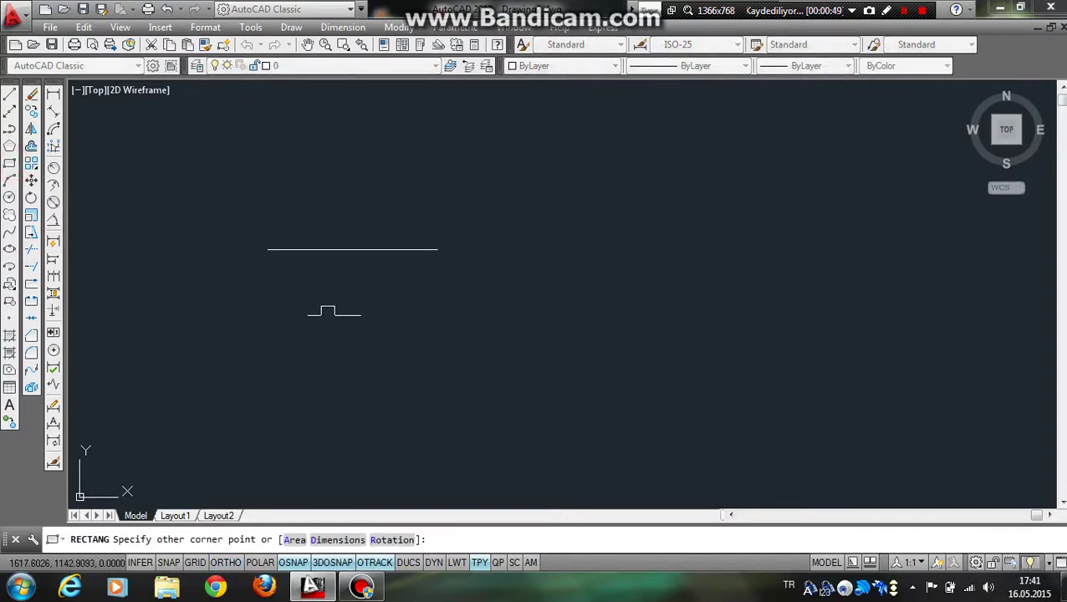
pyautogui.click(567, 401)
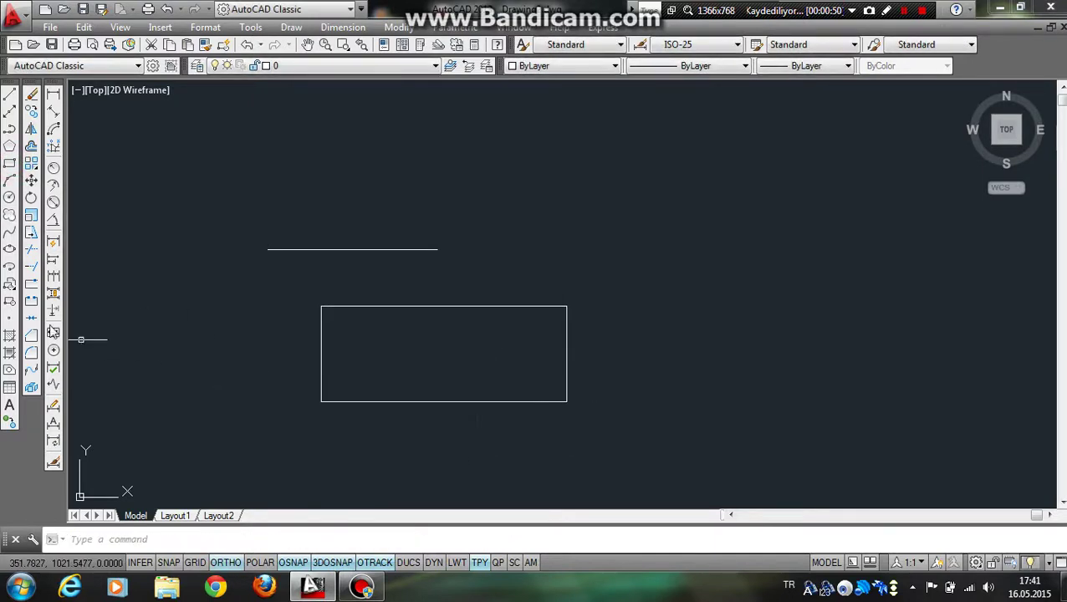
pyautogui.click(9, 216)
pyautogui.click(550, 167)
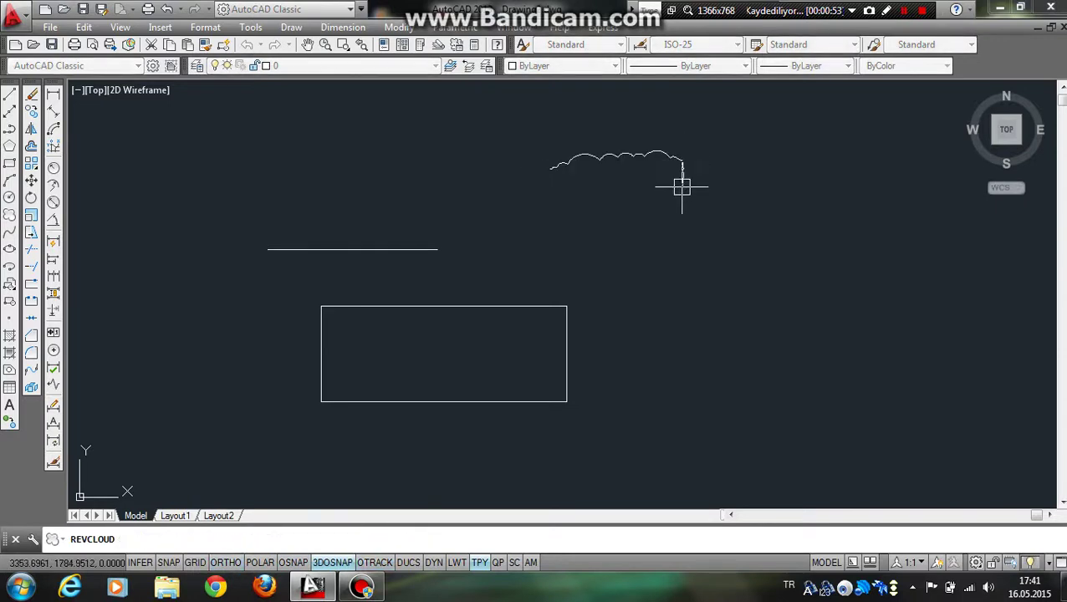
pyautogui.press('Return')
pyautogui.click(555, 180)
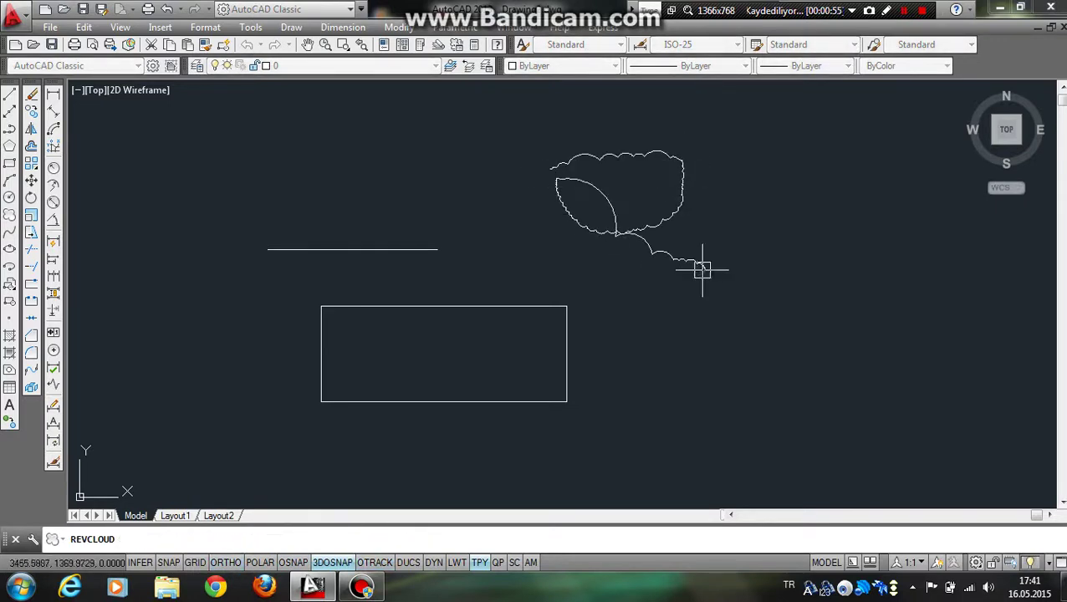
pyautogui.press('Escape')
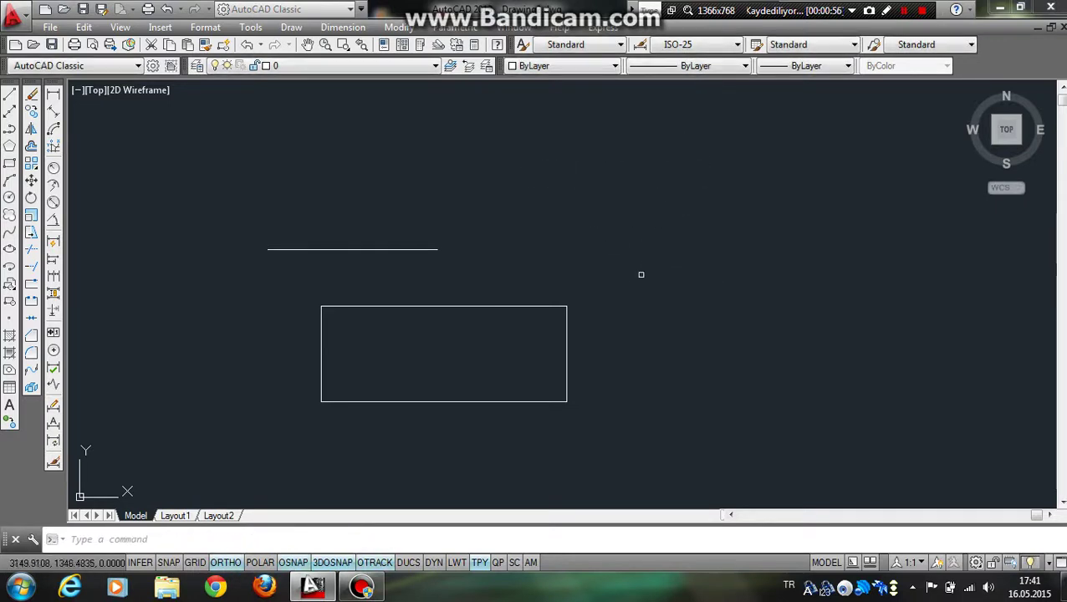
# - Cancel a spline, then draw an ellipse beside the line and rectangle
pyautogui.click(10, 232)
pyautogui.click(511, 226)
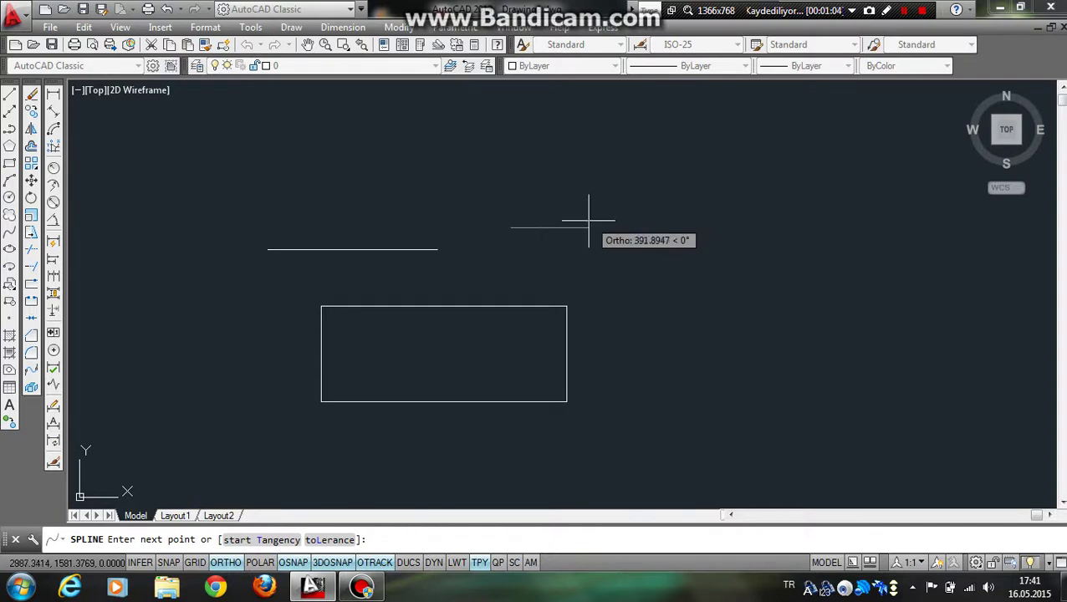
pyautogui.press('Escape')
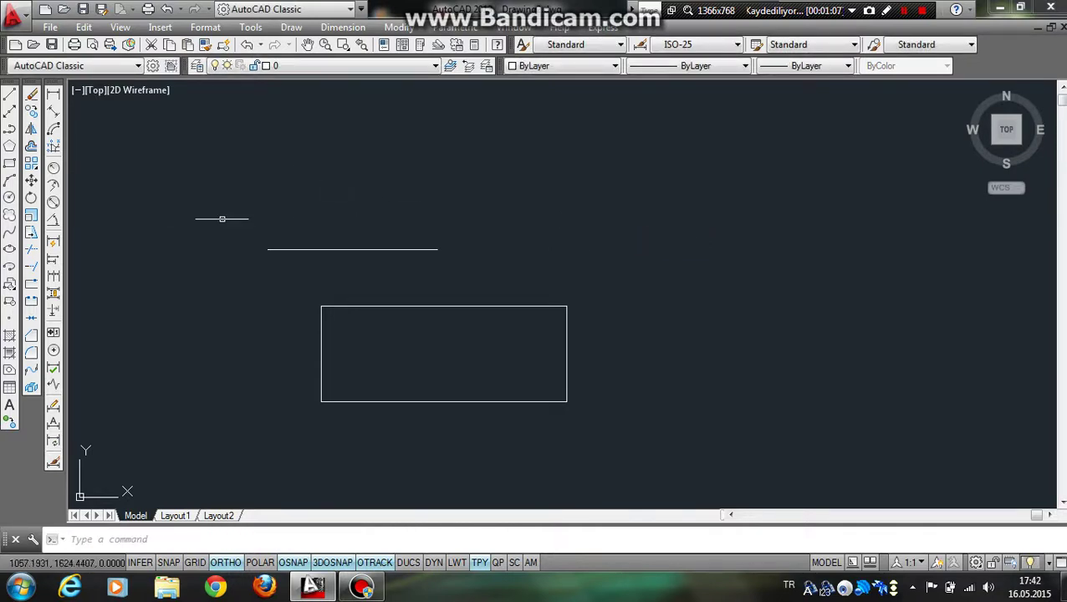
pyautogui.click(10, 249)
pyautogui.click(531, 230)
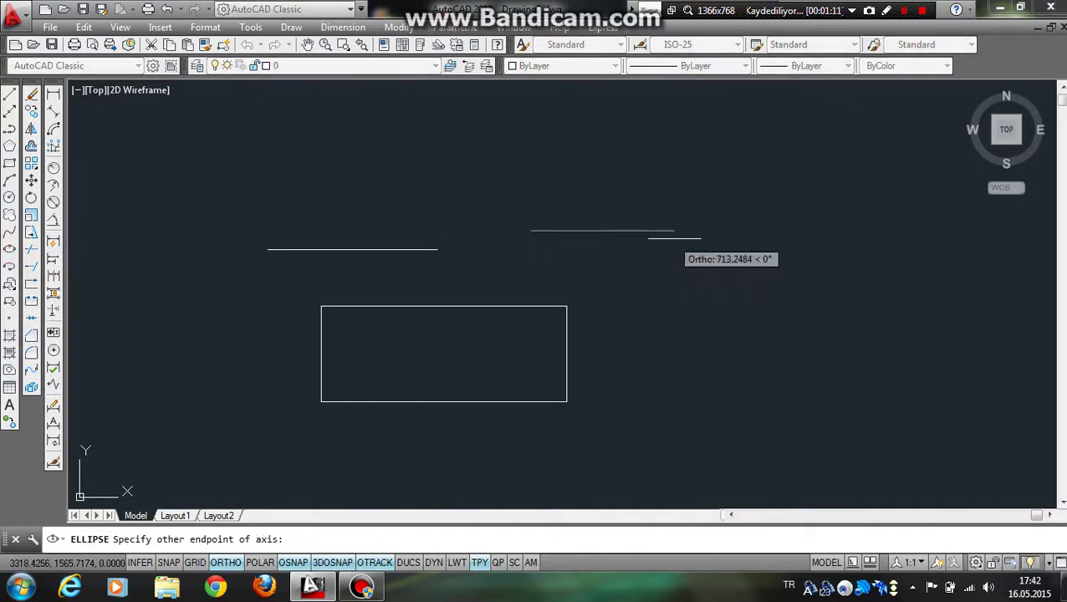
pyautogui.click(674, 233)
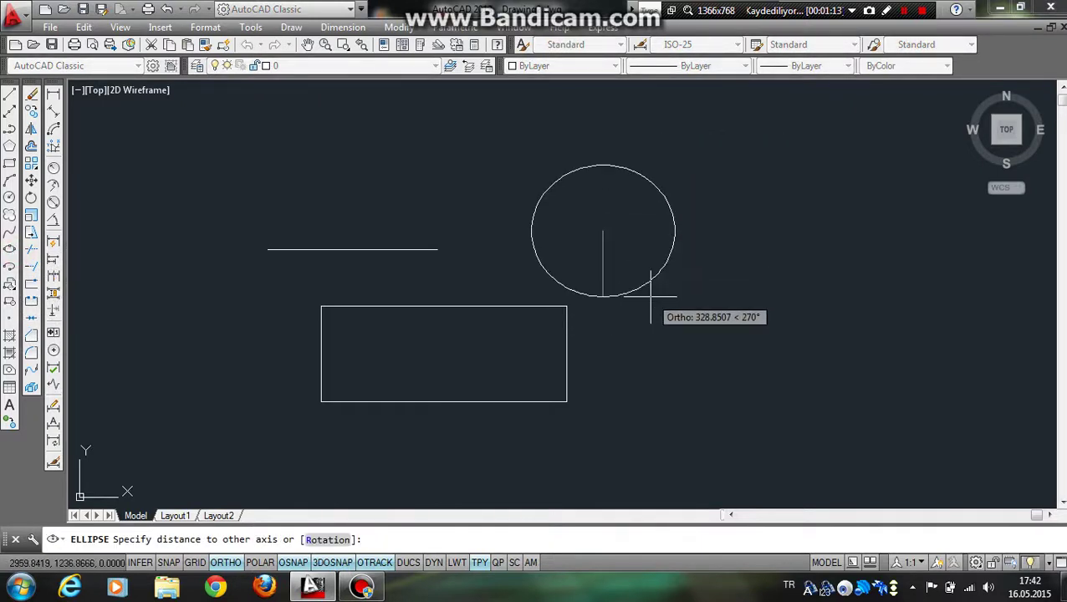
pyautogui.click(603, 194)
# - Crossing-select the line, ellipse and rectangle and delete them
pyautogui.click(810, 343)
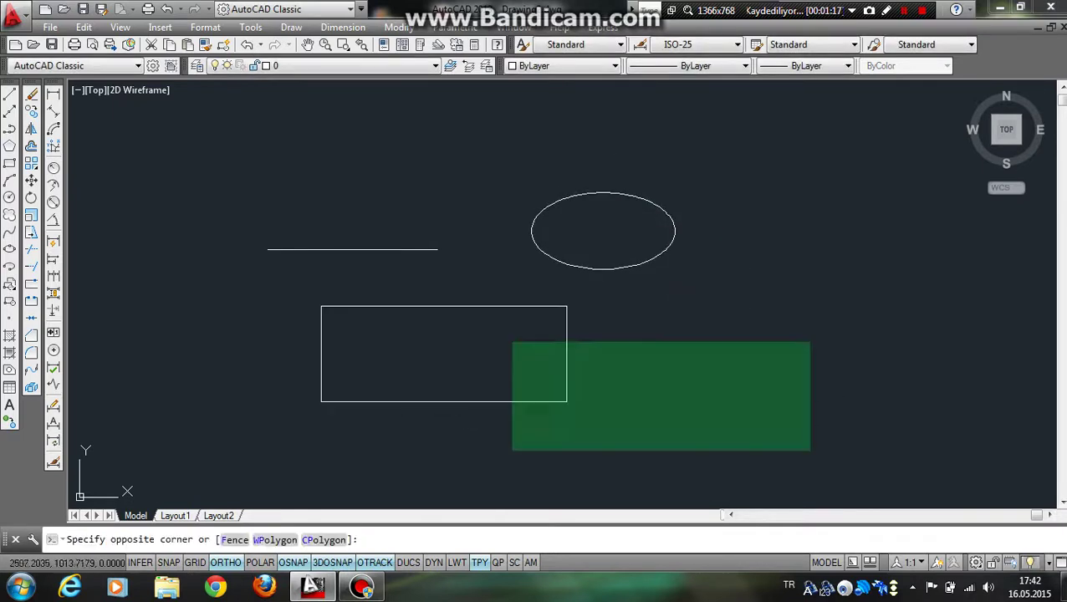
pyautogui.click(255, 179)
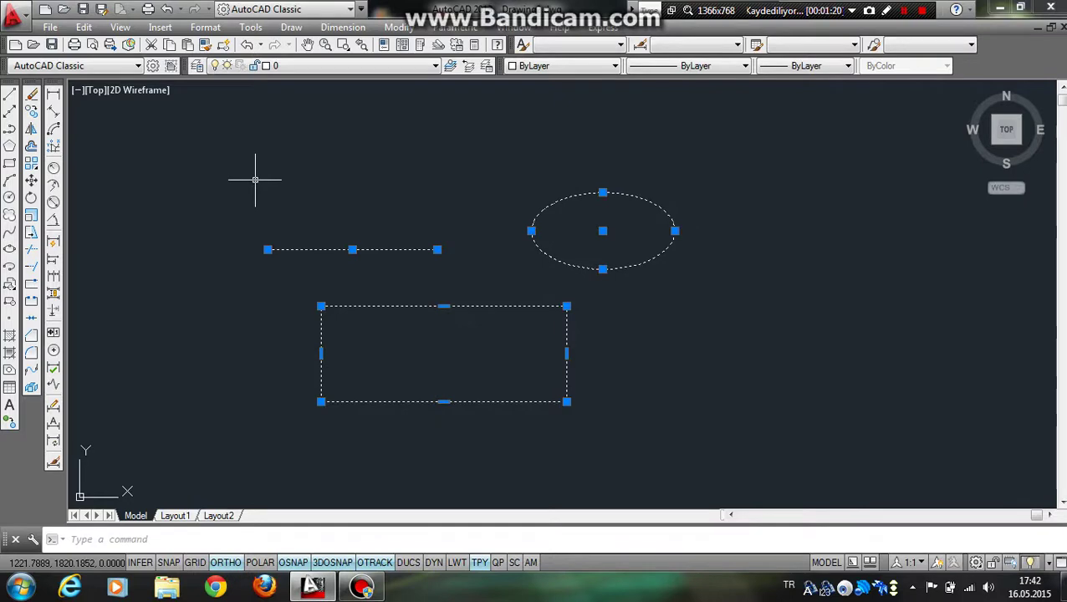
pyautogui.press('Delete')
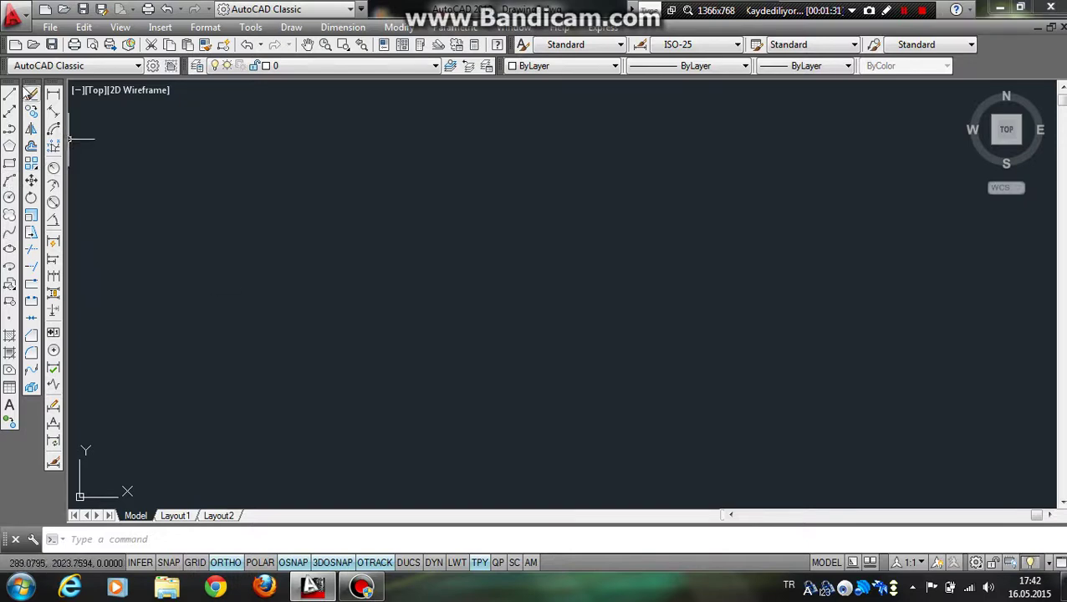
# - Start a new line at the lower-left corner and draw its vertical edge upward
pyautogui.click(9, 93)
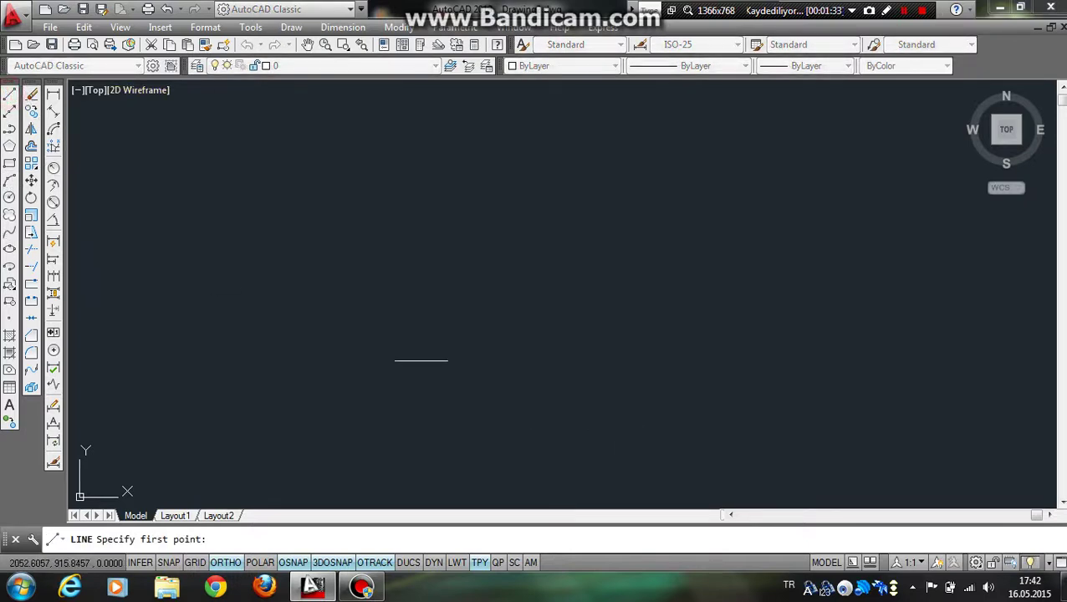
pyautogui.click(357, 358)
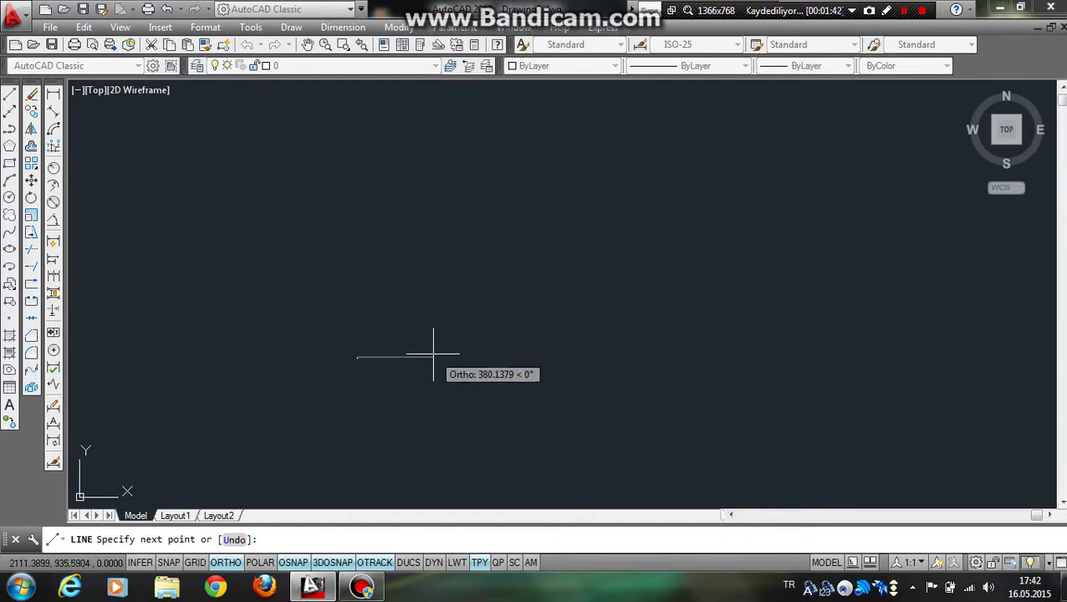
pyautogui.scroll(5, 363, 343)
pyautogui.click(330, 237)
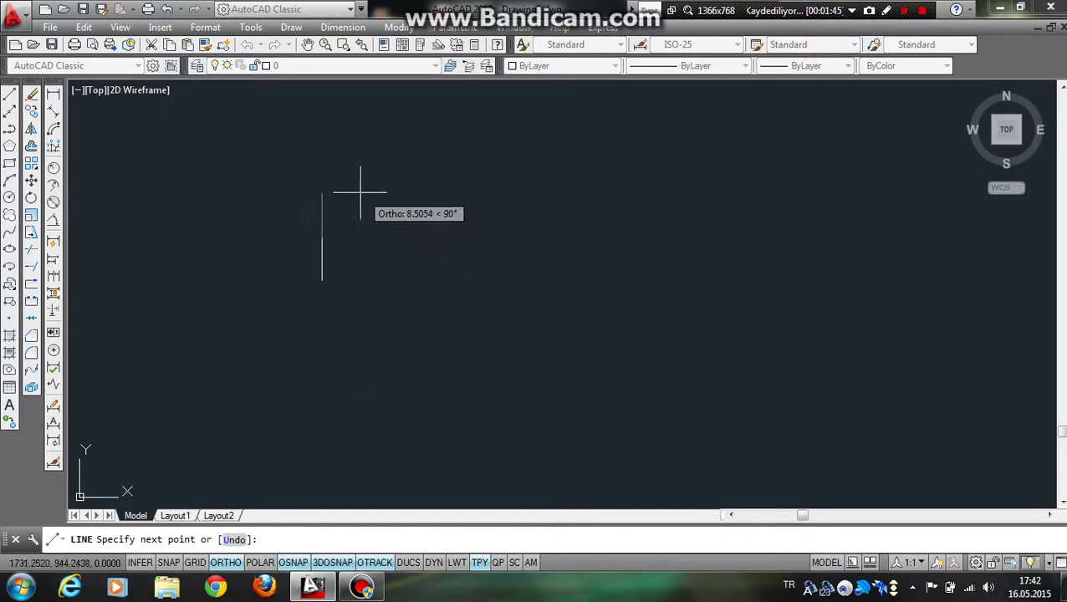
pyautogui.scroll(8, 362, 266)
pyautogui.scroll(-6, 367, 266)
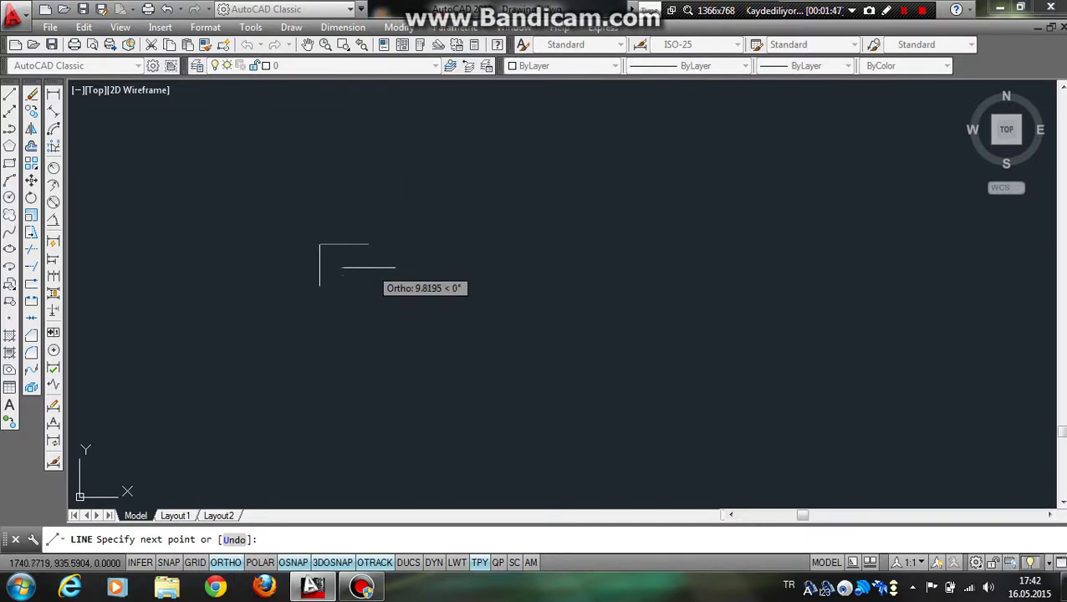
pyautogui.scroll(2, 576, 294)
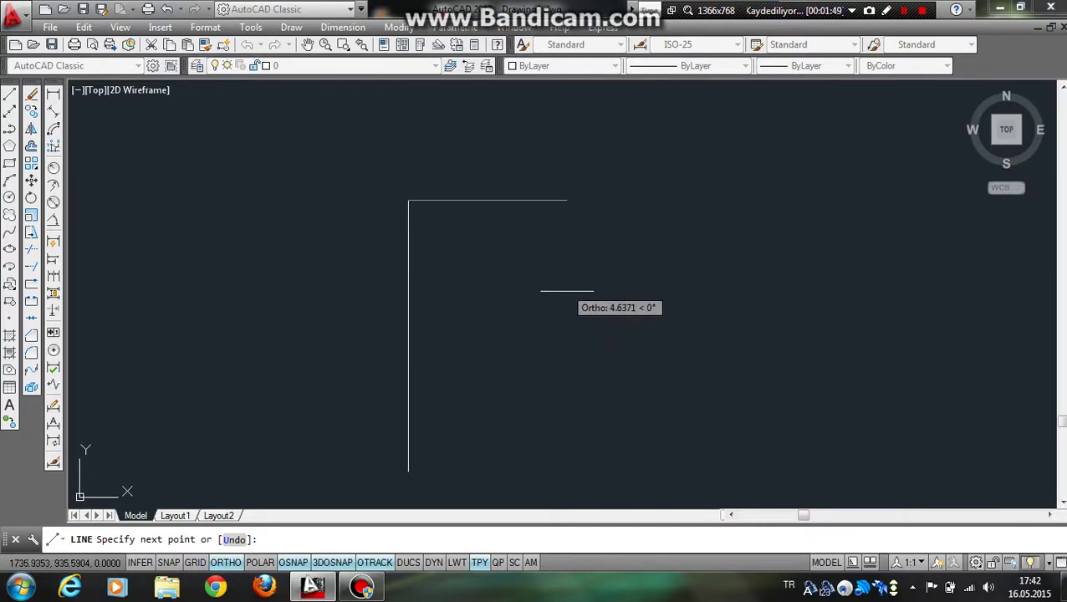
pyautogui.moveTo(564, 289); pyautogui.dragTo(226, 222, button='middle')
pyautogui.scroll(-5, 380, 221)
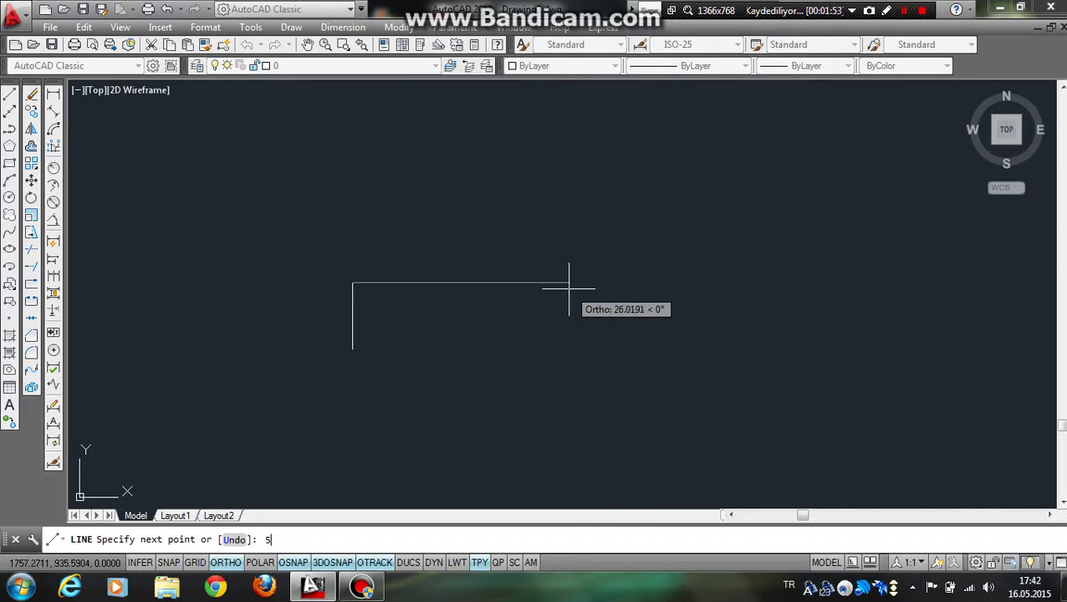
# - Add the 50-unit horizontal and 8-unit vertical edges, closing at the starting corner
pyautogui.press('Return')
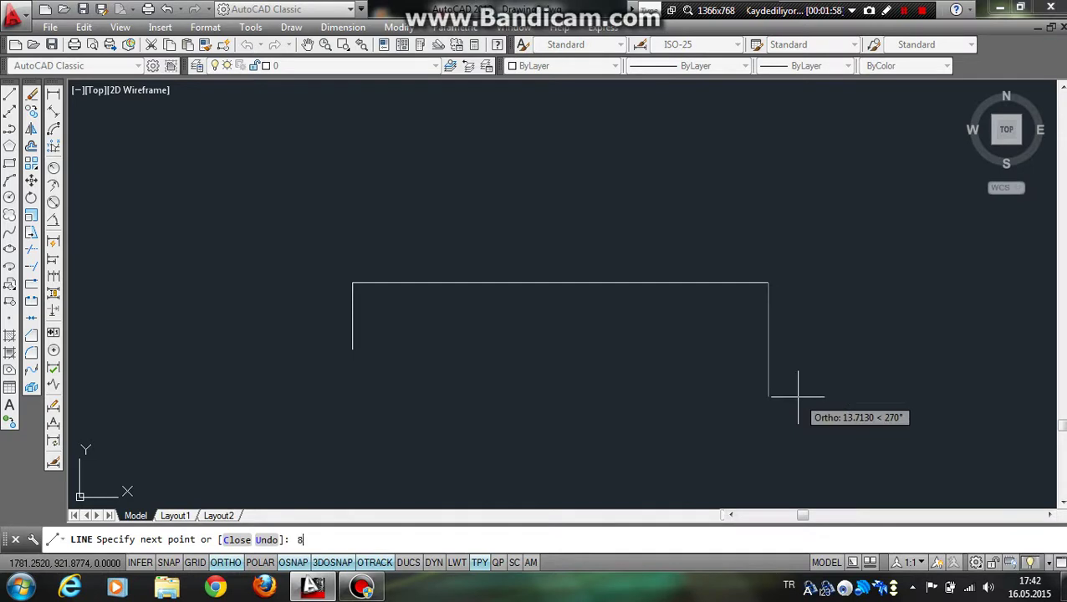
pyautogui.write('8')
pyautogui.press('Return')
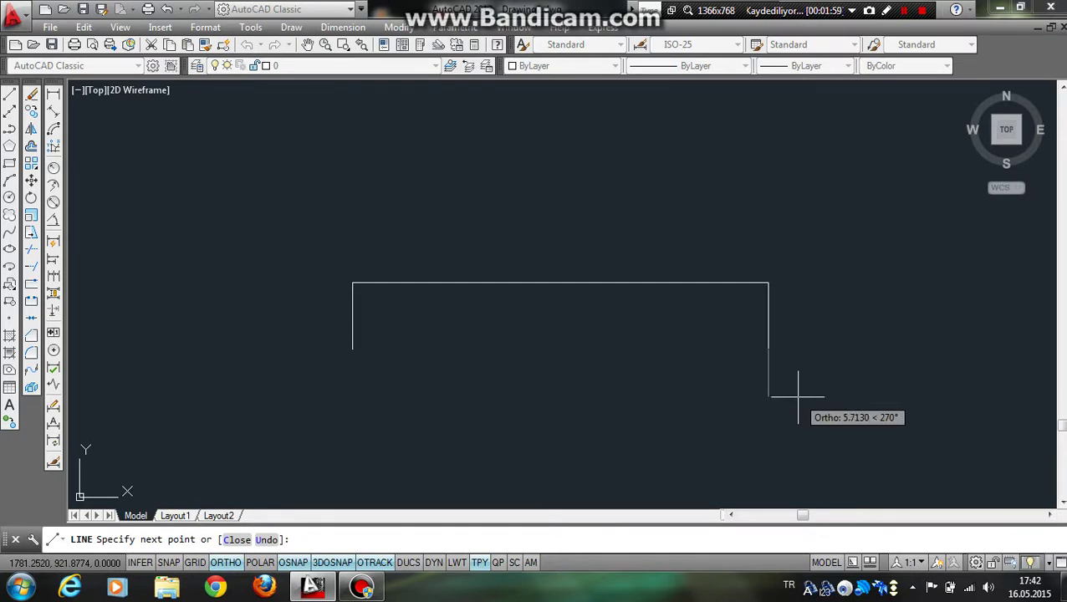
pyautogui.click(352, 349)
pyautogui.press('Escape')
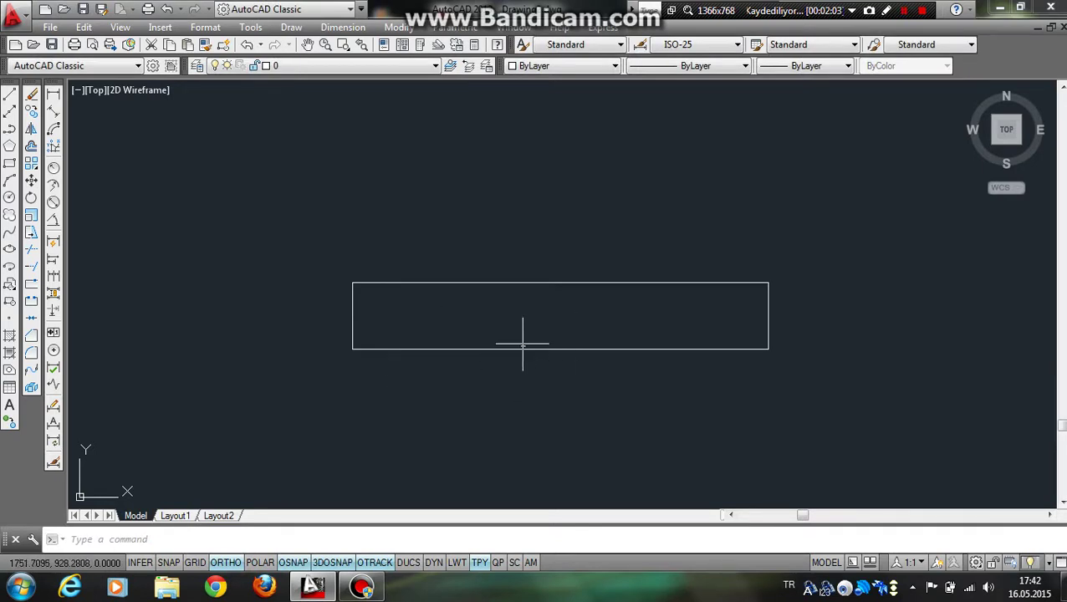
pyautogui.click(10, 94)
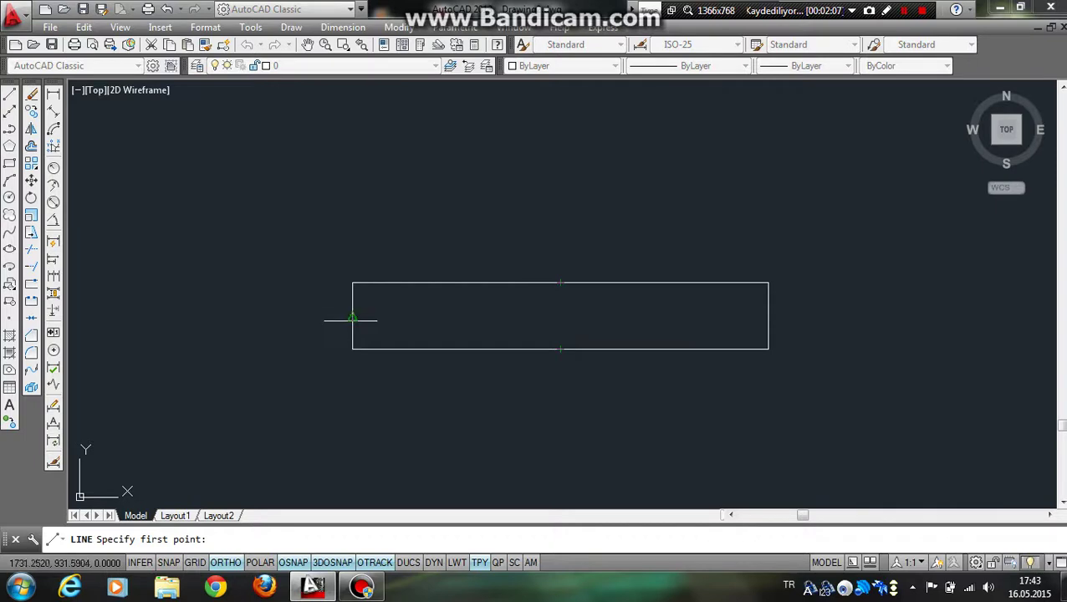
pyautogui.press('Escape')
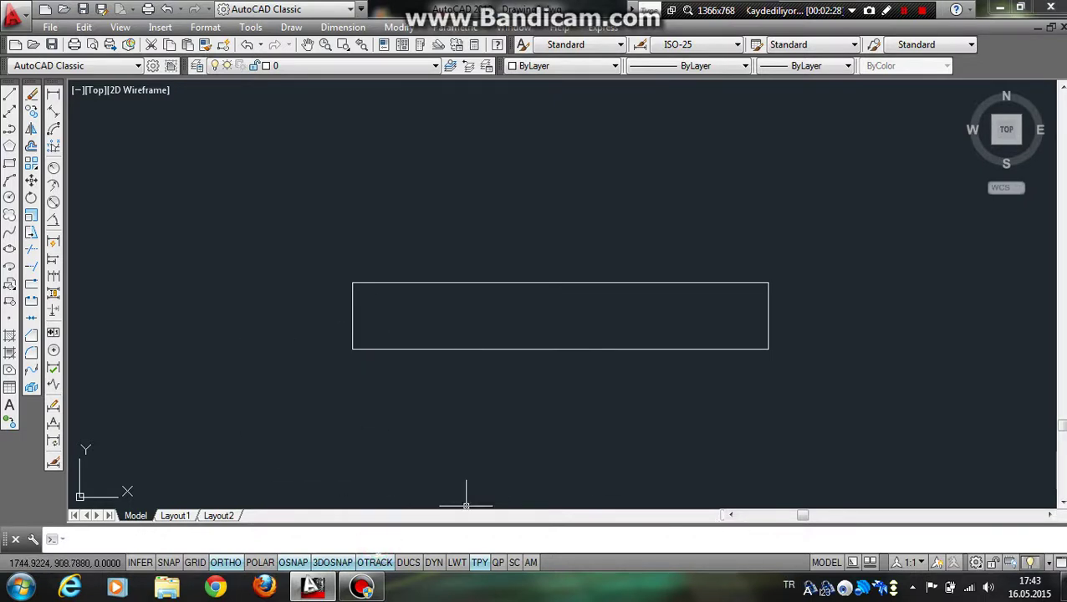
# - Enable every object snap mode with Select All in Drafting Settings and confirm
pyautogui.write('n')
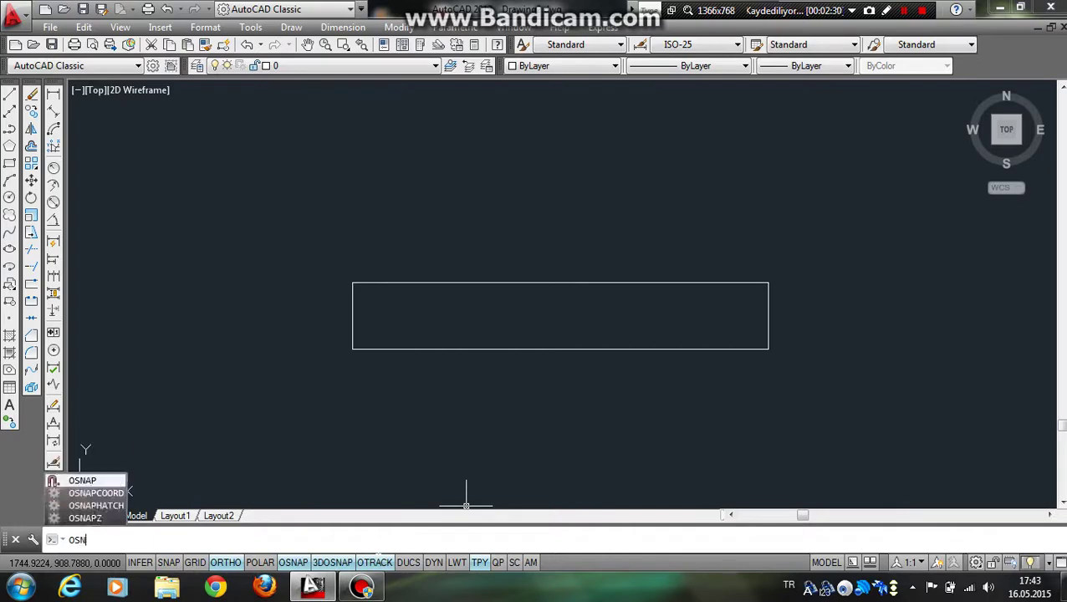
pyautogui.press('Return')
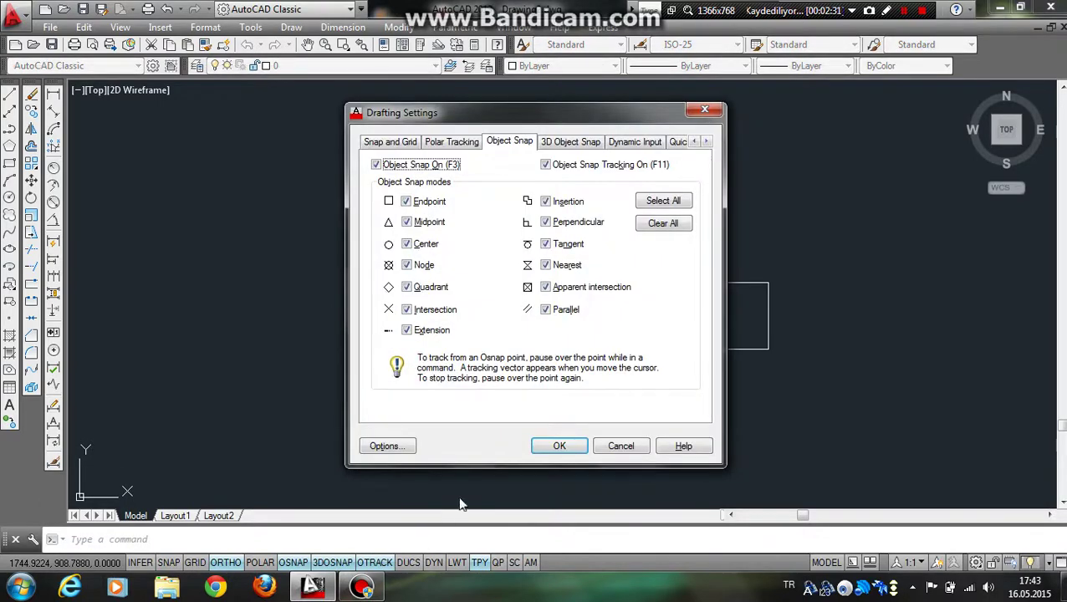
pyautogui.click(664, 200)
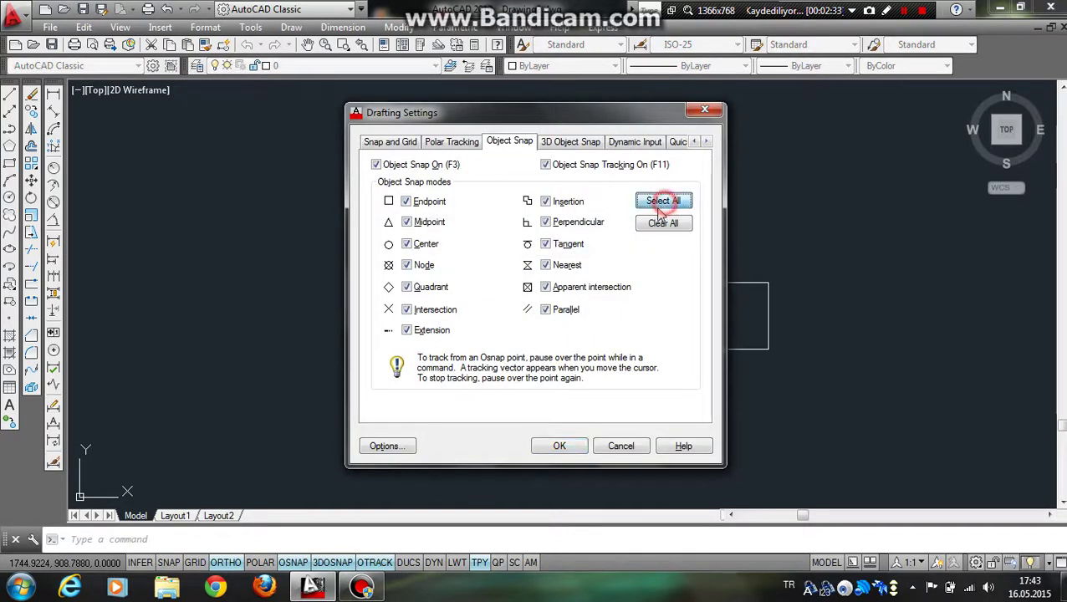
pyautogui.click(661, 223)
pyautogui.click(664, 201)
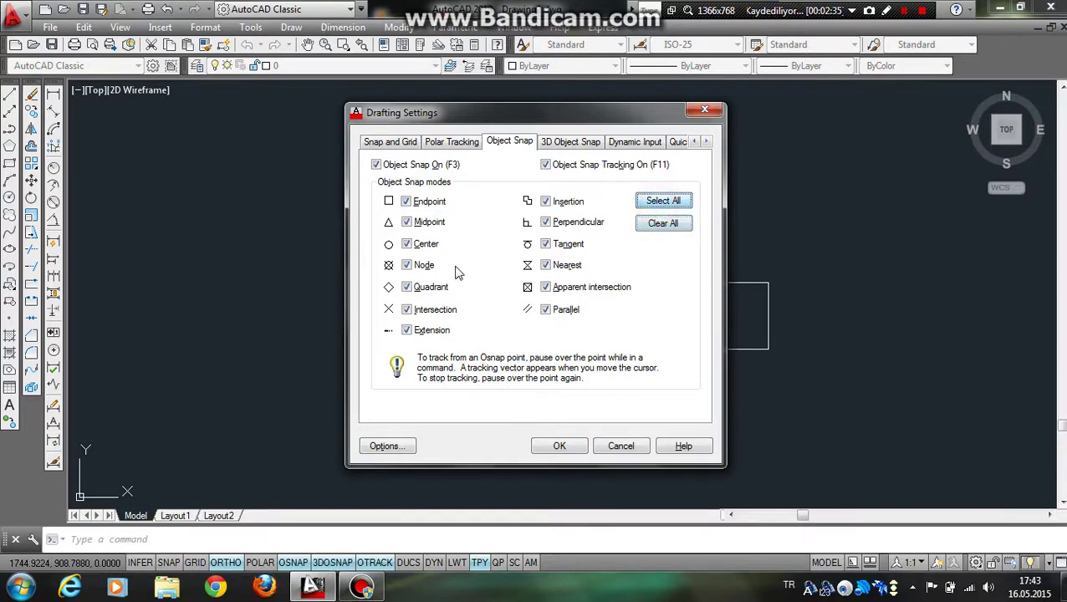
pyautogui.click(468, 143)
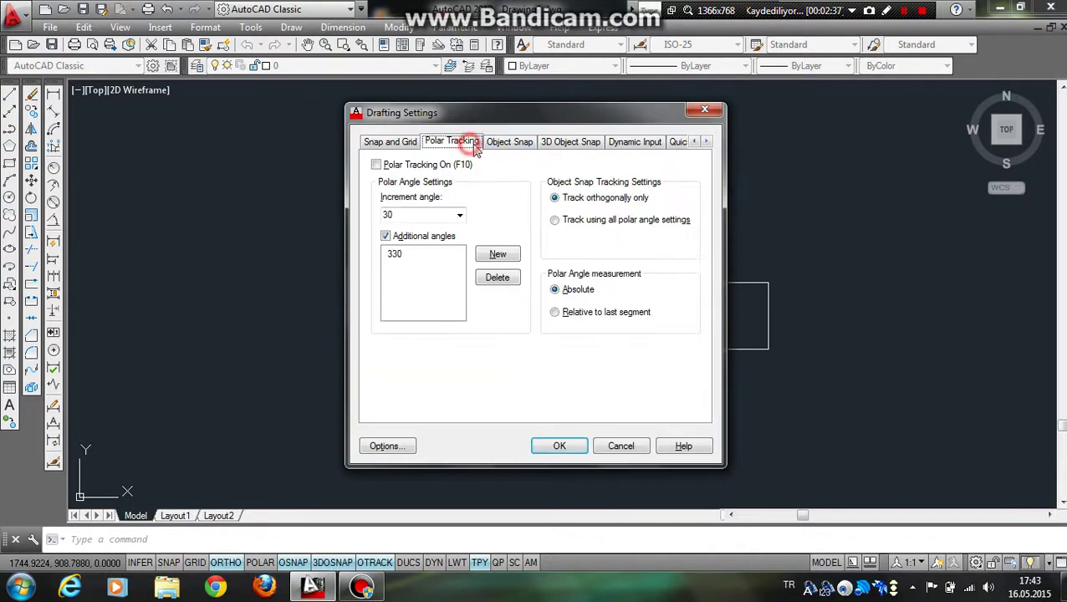
pyautogui.click(557, 142)
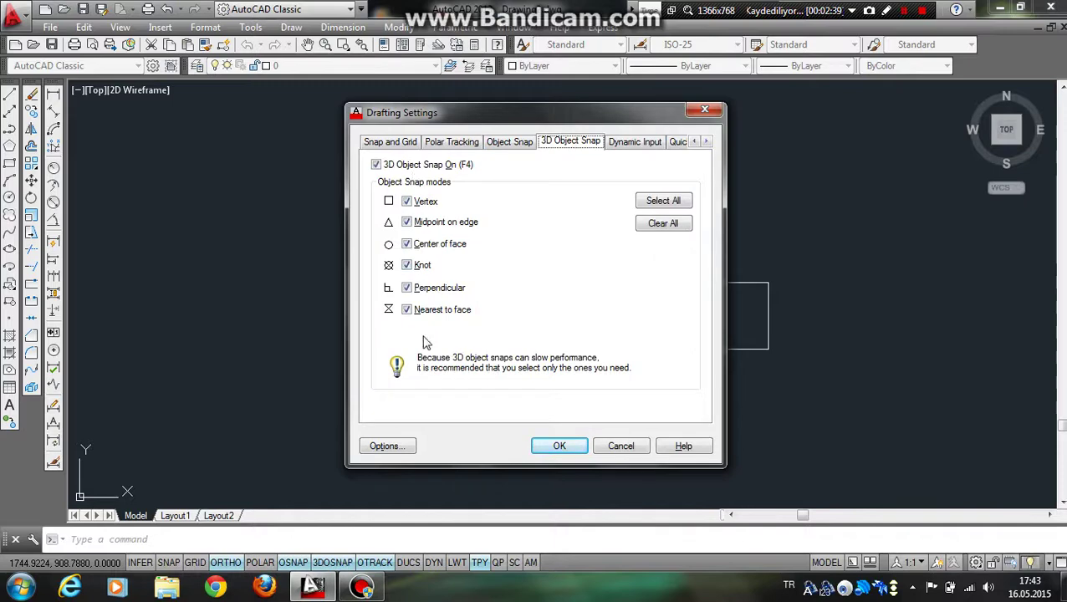
pyautogui.click(569, 446)
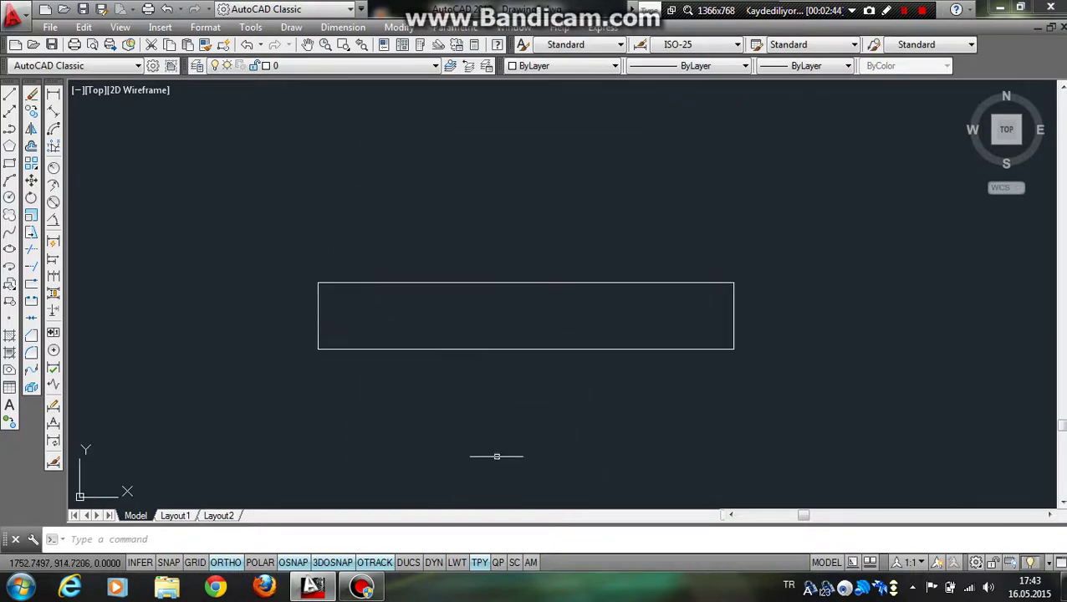
# - Draw a horizontal line at the rectangle's mid-height, extending past both sides
pyautogui.scroll(2, 502, 386)
pyautogui.moveTo(502, 386); pyautogui.dragTo(448, 401, button='middle')
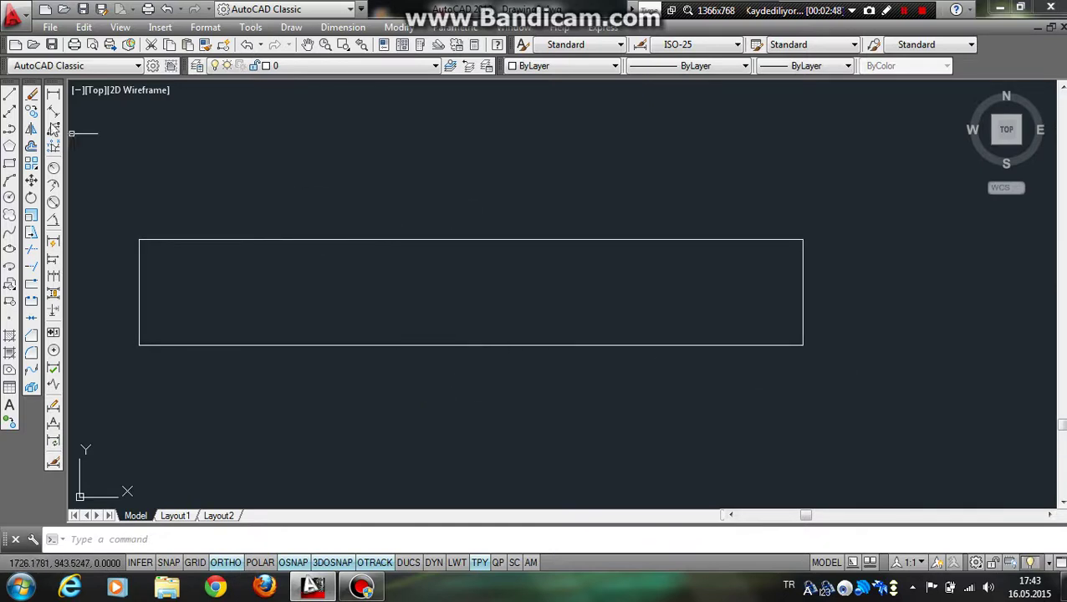
pyautogui.click(9, 95)
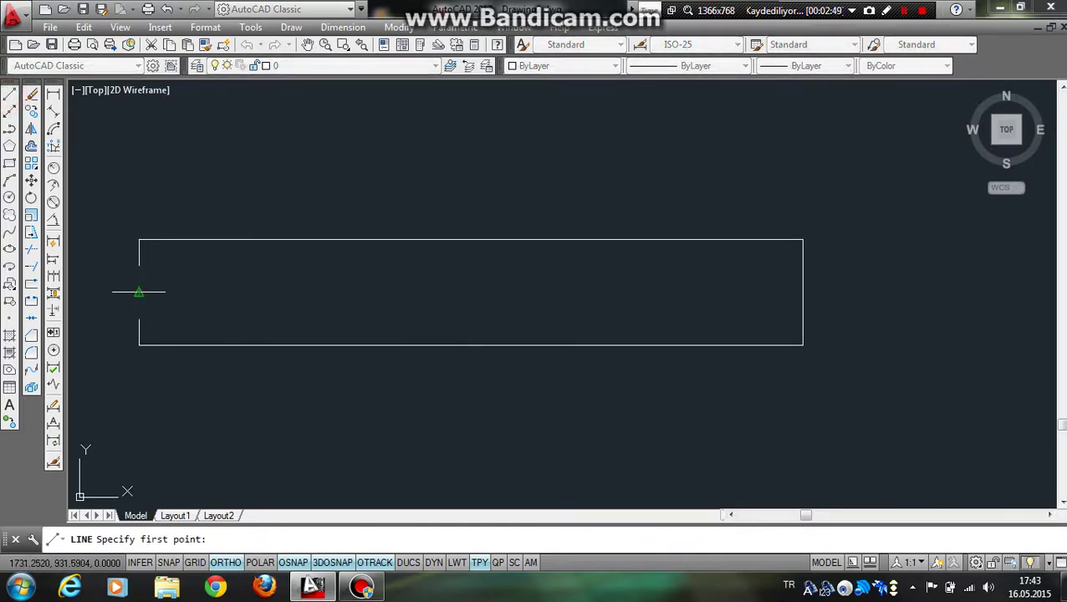
pyautogui.click(112, 292)
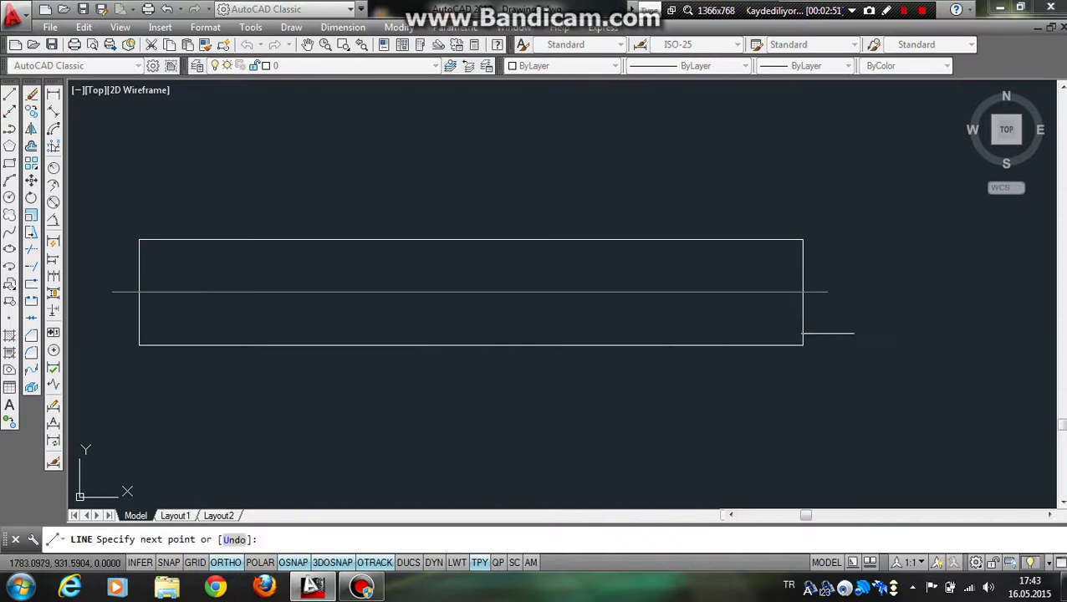
pyautogui.click(843, 292)
pyautogui.press('Escape')
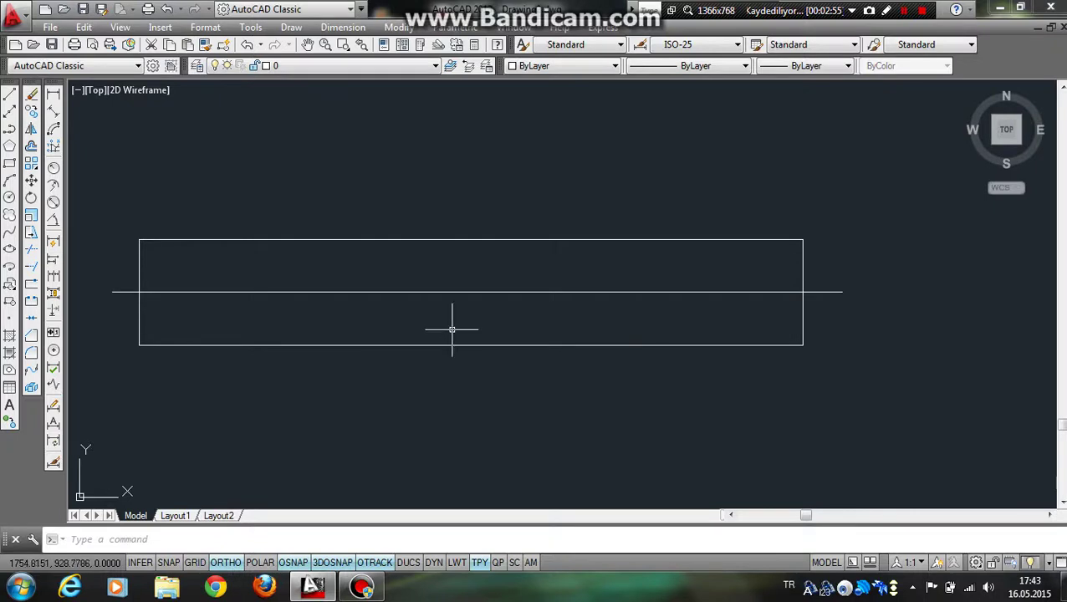
# - Window-select the new horizontal centerline
pyautogui.moveTo(395, 317); pyautogui.dragTo(438, 307, button='middle')
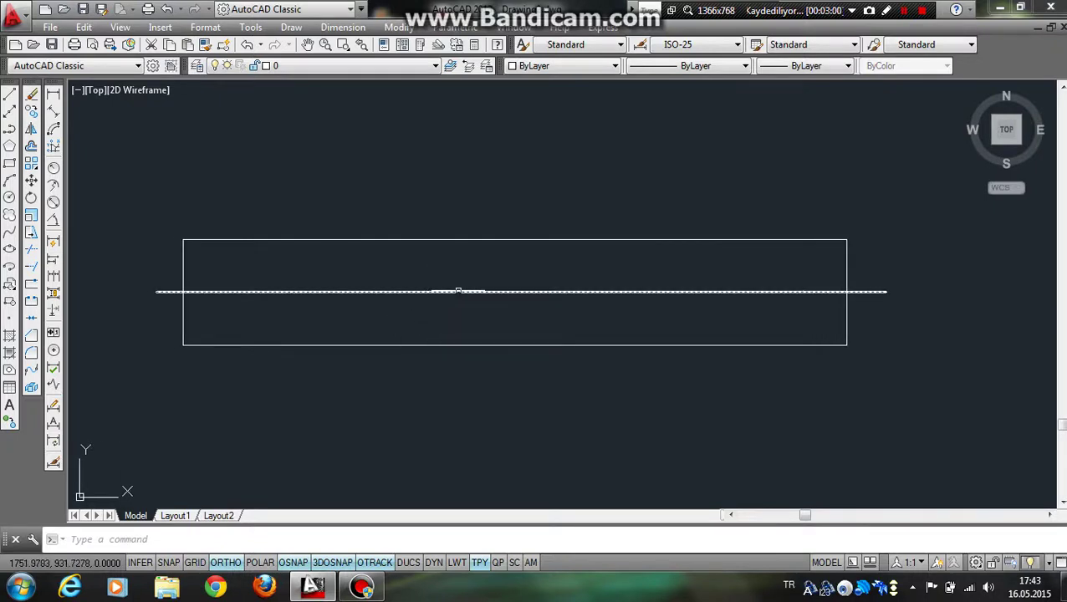
pyautogui.click(483, 304)
pyautogui.click(437, 288)
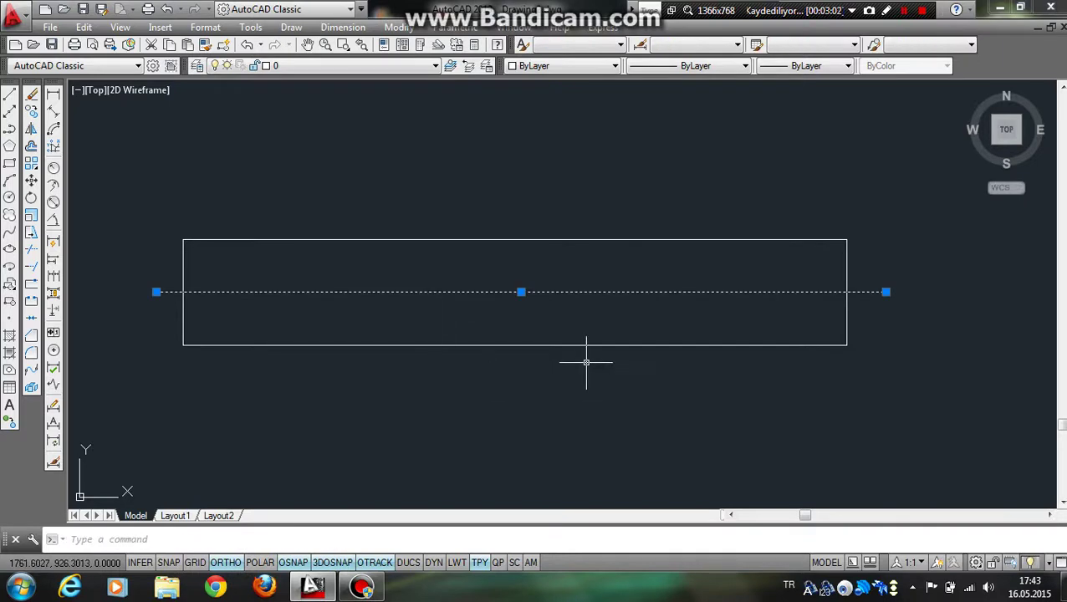
# - Create layer ÇİZGİ with Continuous linetype and a 0.50 mm lineweight
pyautogui.press('Escape')
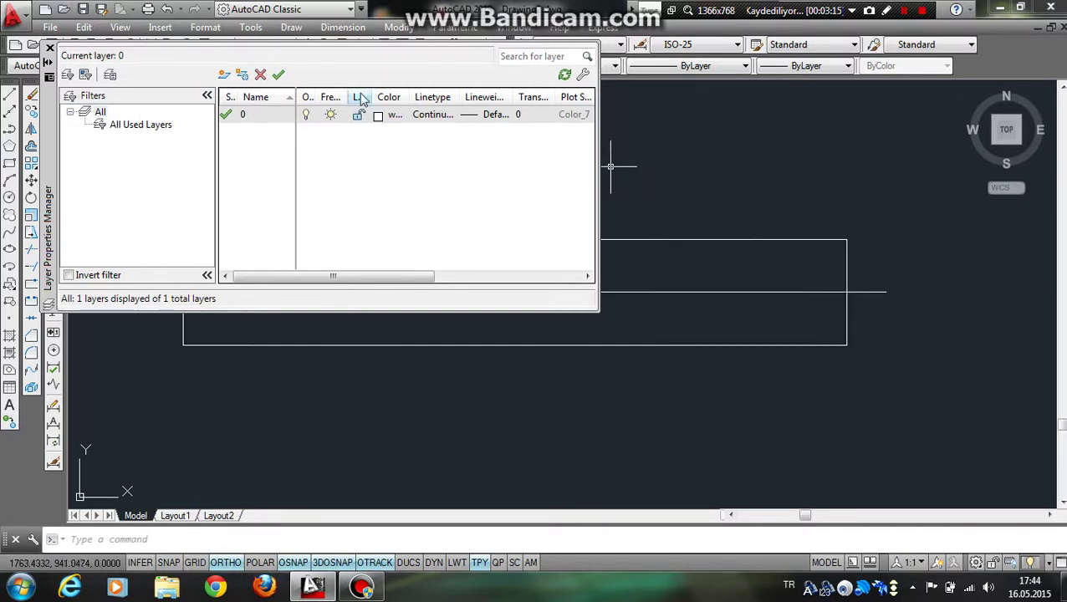
pyautogui.click(224, 76)
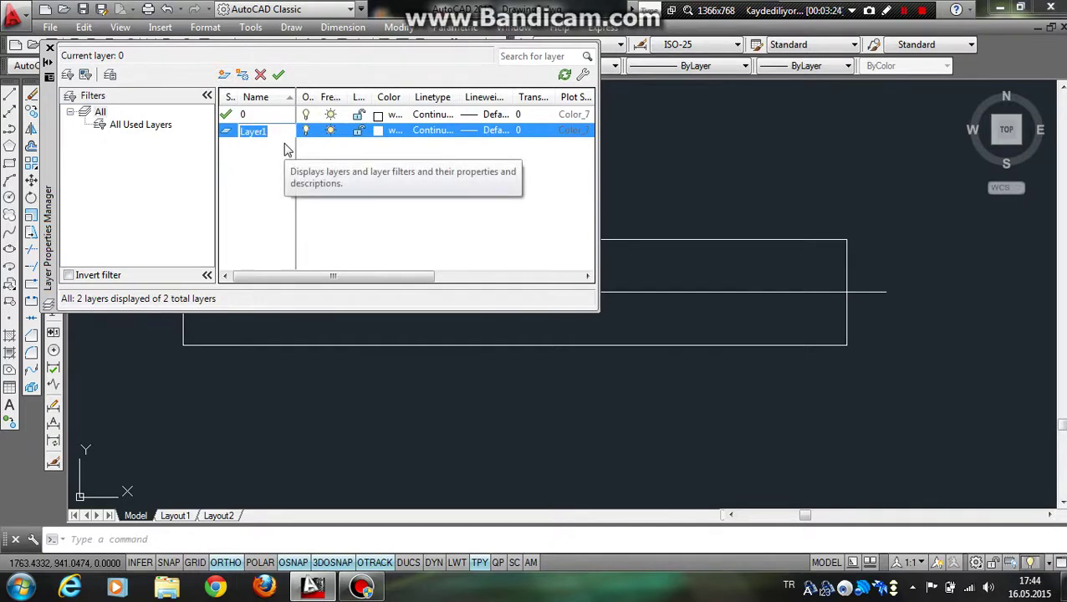
pyautogui.write('C')
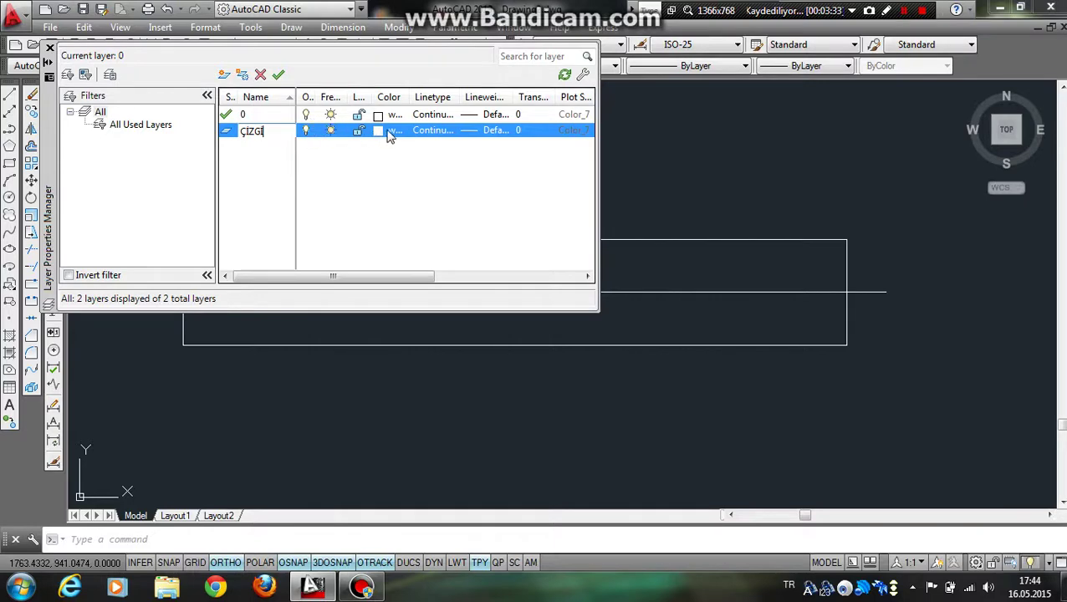
pyautogui.click(428, 132)
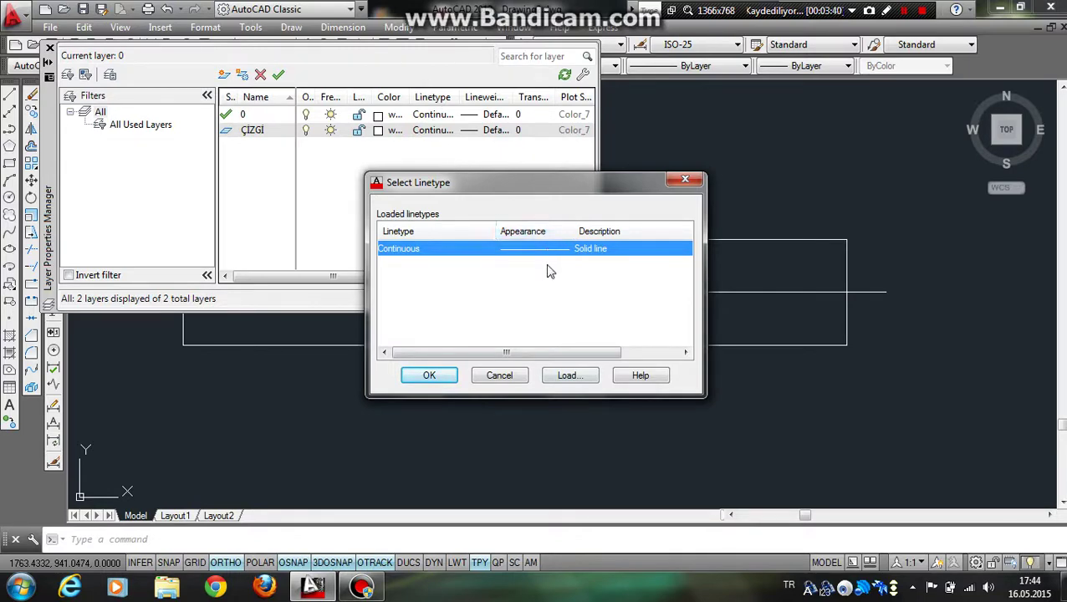
pyautogui.click(426, 372)
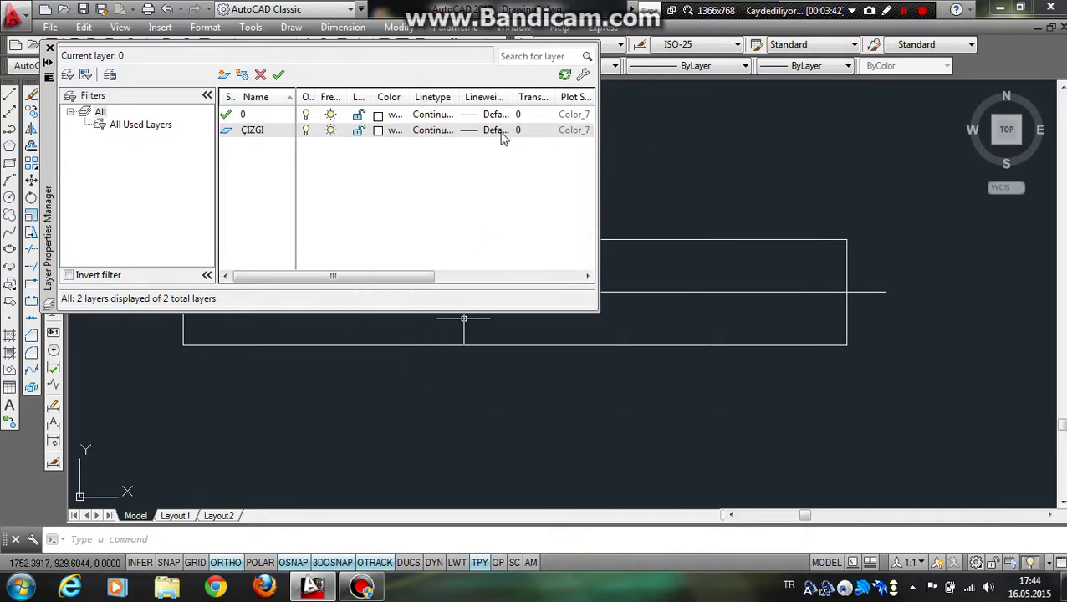
pyautogui.click(501, 133)
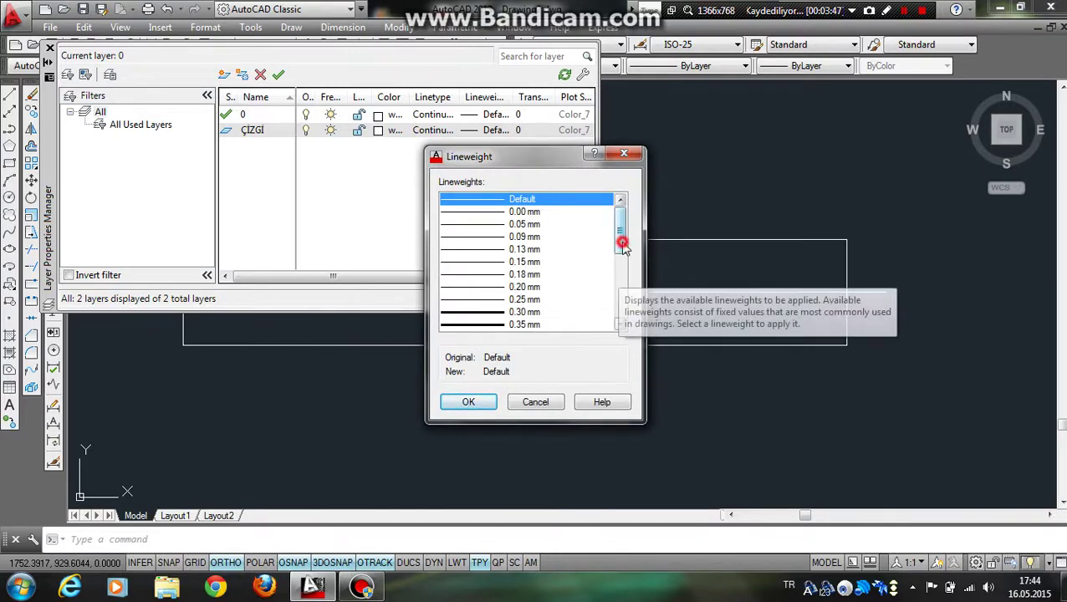
pyautogui.moveTo(622, 243); pyautogui.dragTo(623, 272)
pyautogui.click(539, 274)
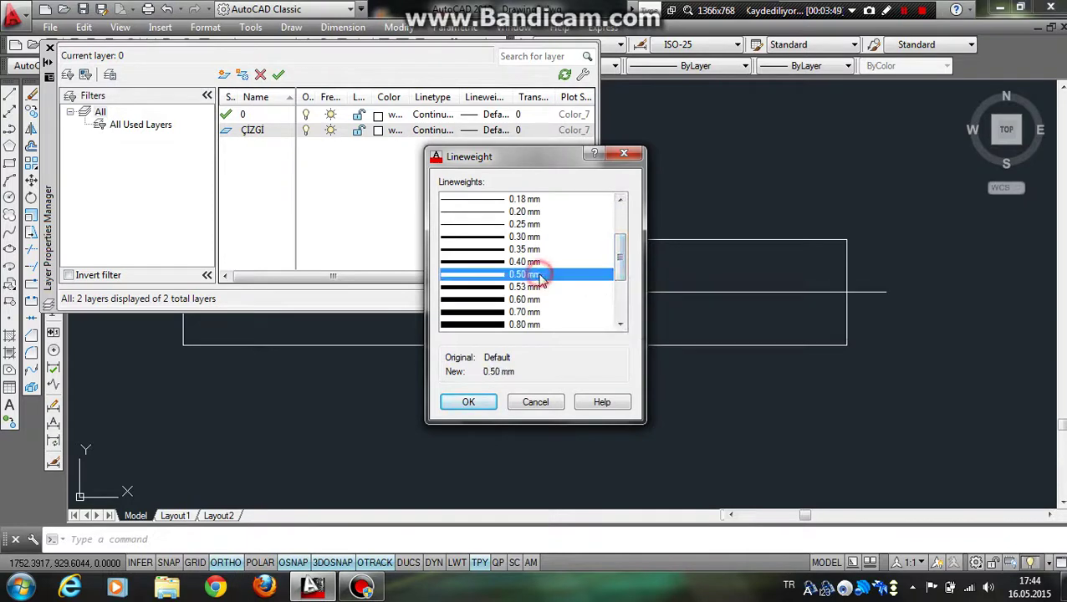
pyautogui.click(463, 403)
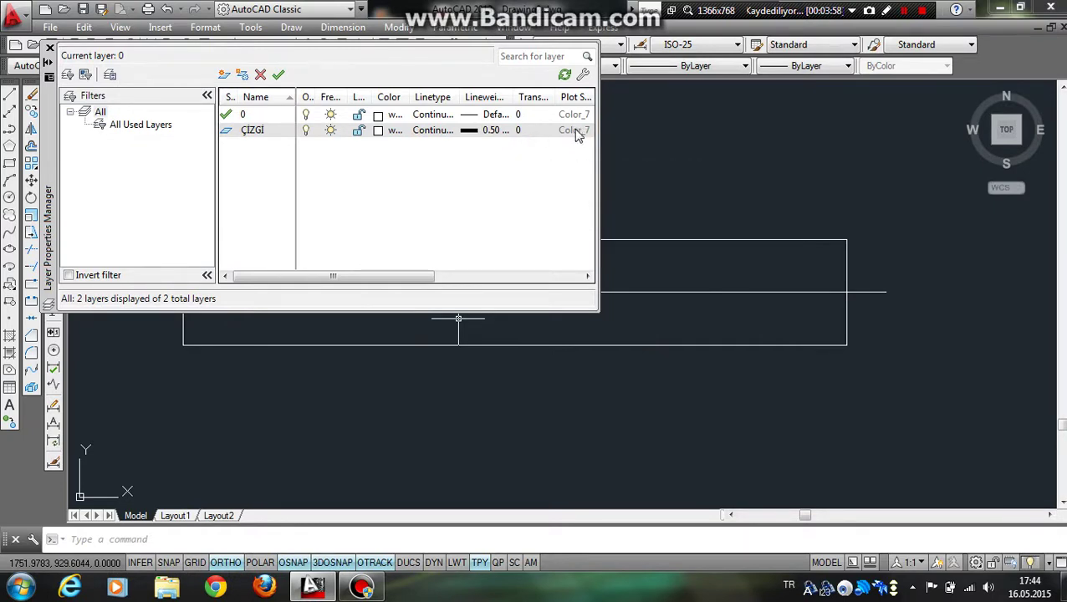
# - Add a new layer named EKSEN coloured green
pyautogui.click(224, 75)
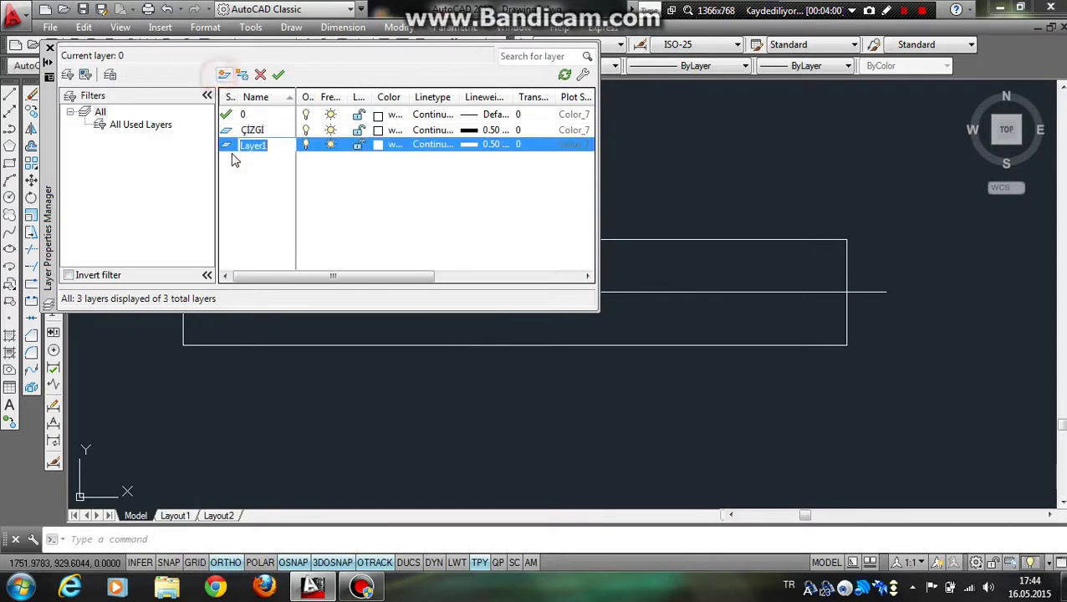
pyautogui.write('E')
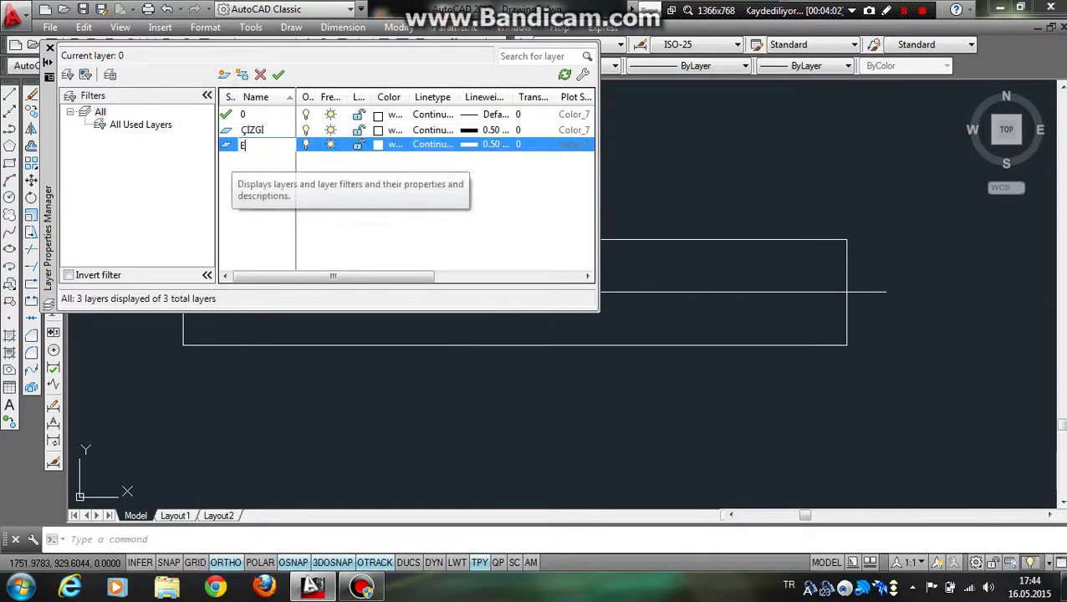
pyautogui.write('KSEN')
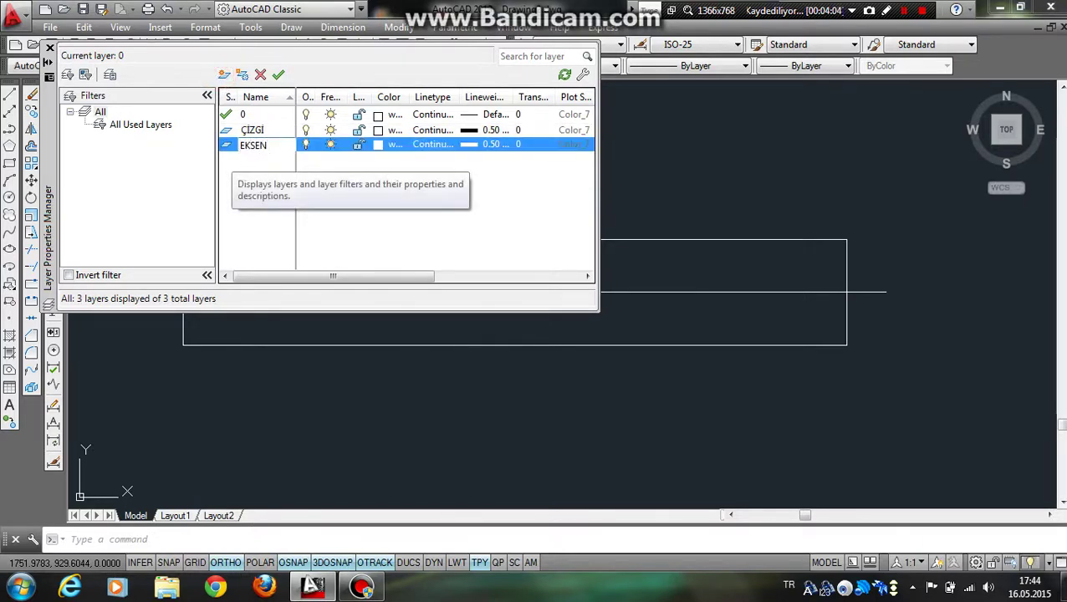
pyautogui.click(378, 144)
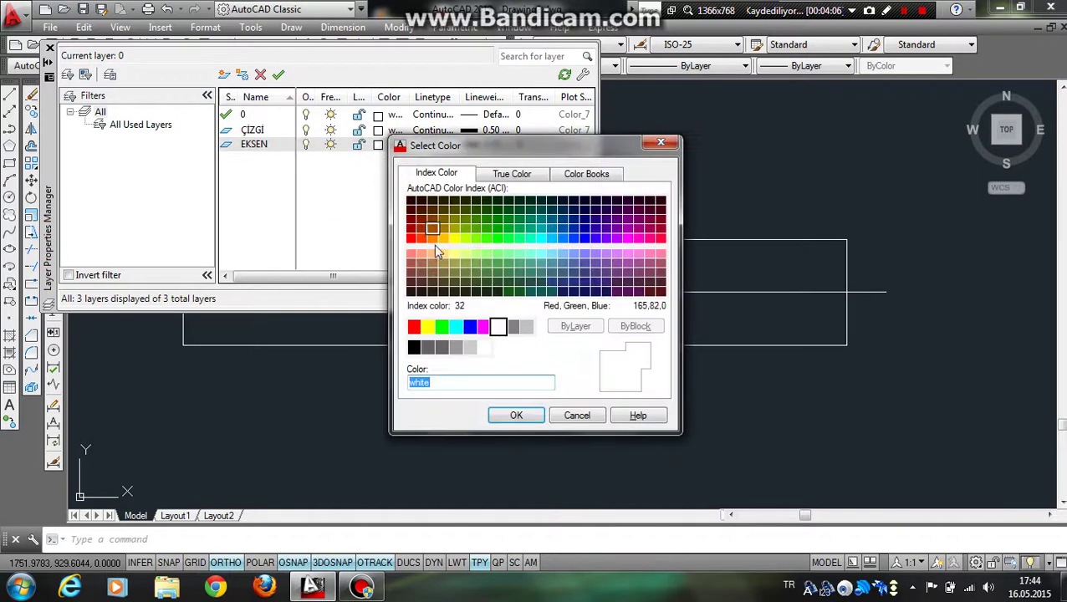
pyautogui.click(442, 326)
pyautogui.click(502, 416)
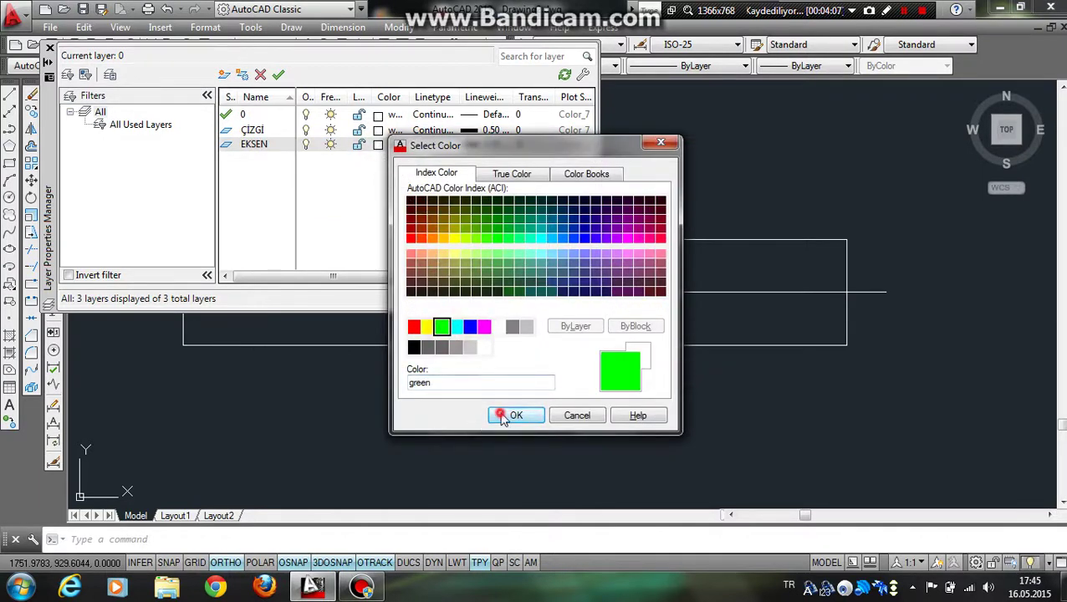
# - Load the CENTER2 linetype and assign it to the EKSEN layer
pyautogui.click(433, 145)
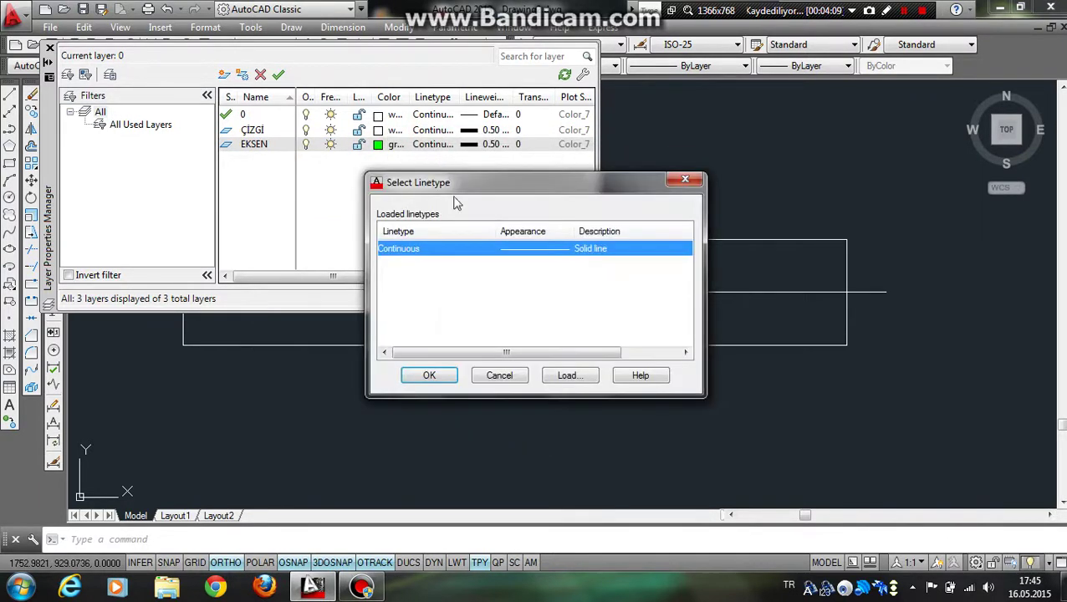
pyautogui.click(569, 375)
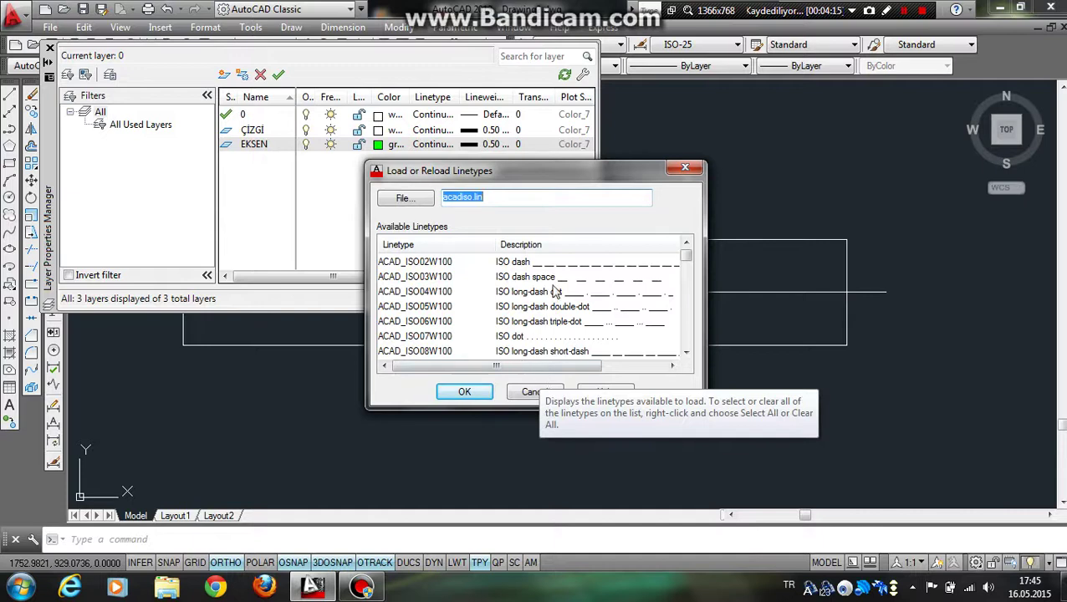
pyautogui.moveTo(685, 254); pyautogui.dragTo(687, 280)
pyautogui.click(506, 291)
pyautogui.click(506, 275)
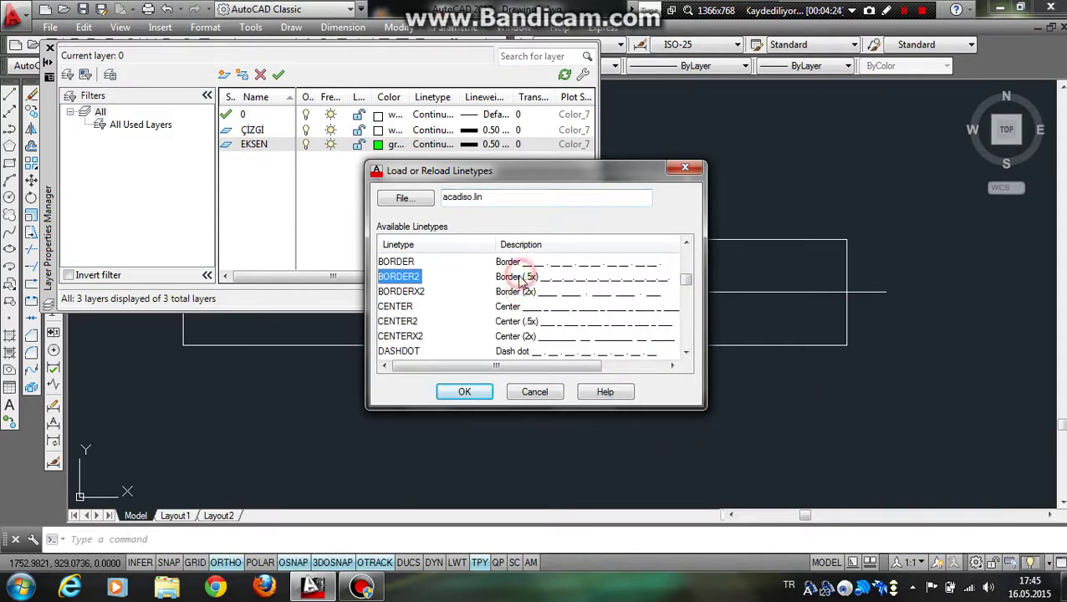
pyautogui.press('Up')
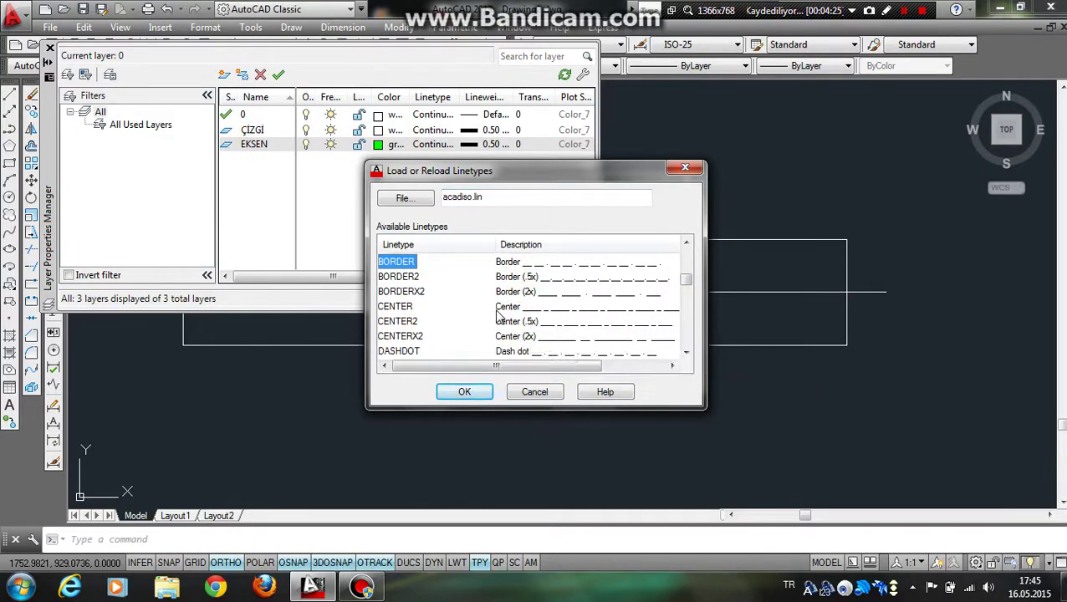
pyautogui.press('Down')
pyautogui.press('Down')
pyautogui.press('Down')
pyautogui.press('Down')
pyautogui.press('Down')
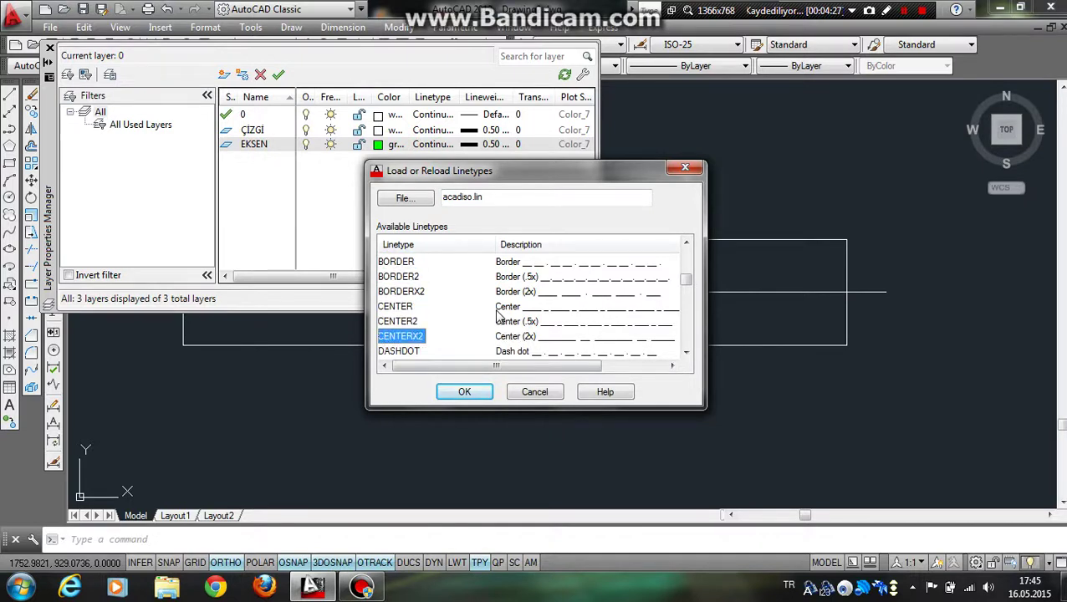
pyautogui.press('Up')
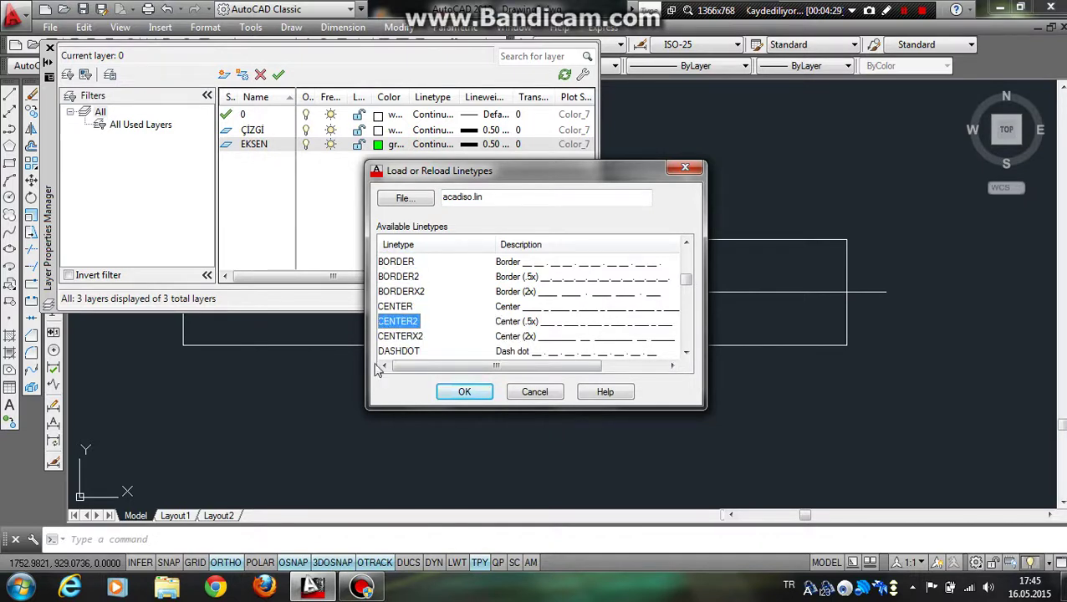
pyautogui.click(447, 392)
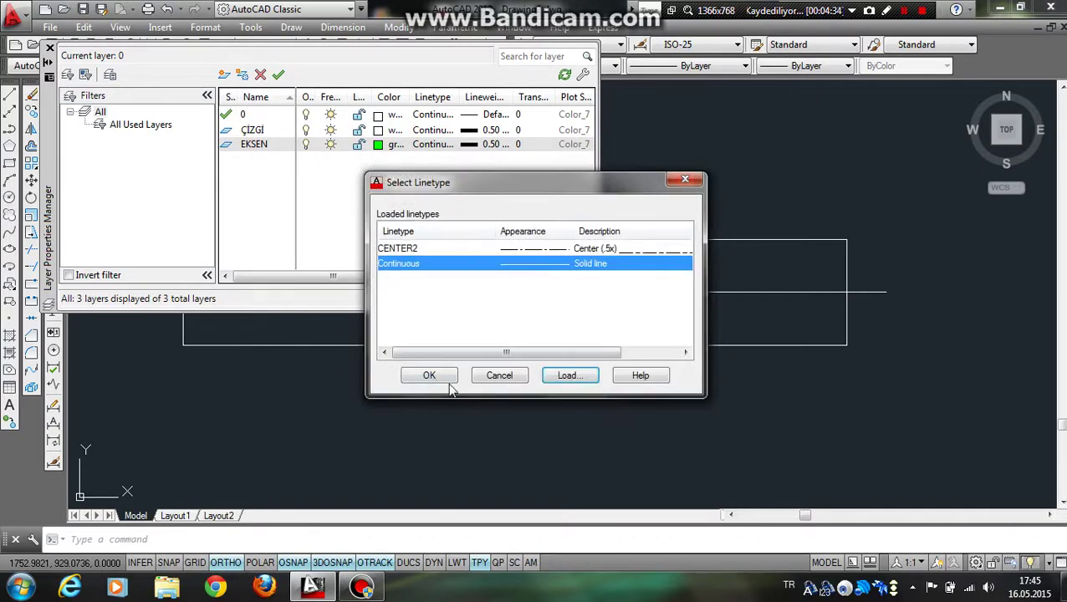
pyautogui.click(531, 249)
pyautogui.click(425, 379)
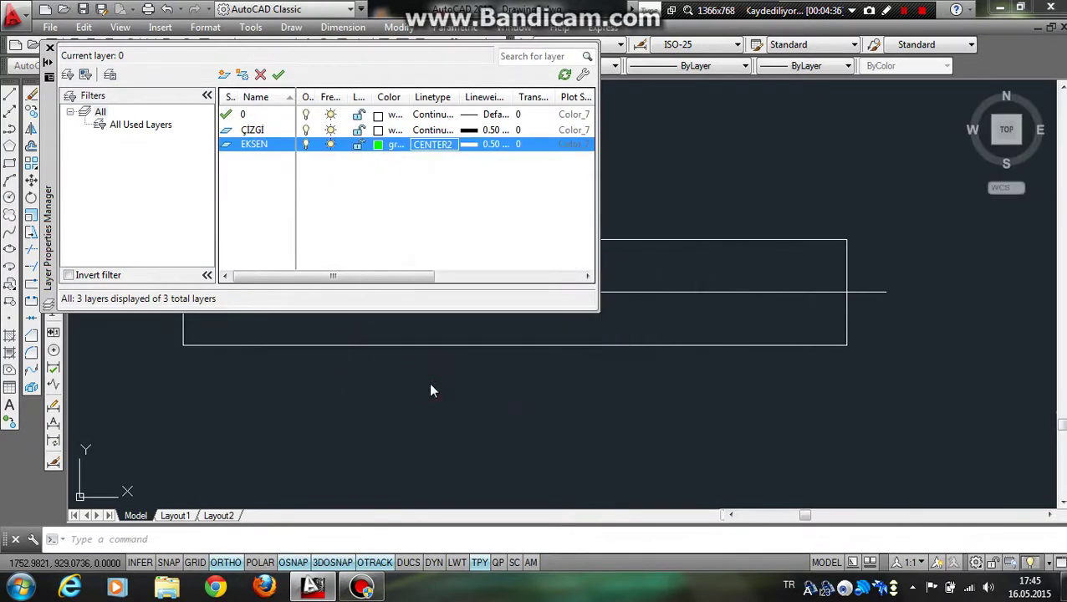
# - Set EKSEN's lineweight to 0.25 mm and add another new layer
pyautogui.click(480, 146)
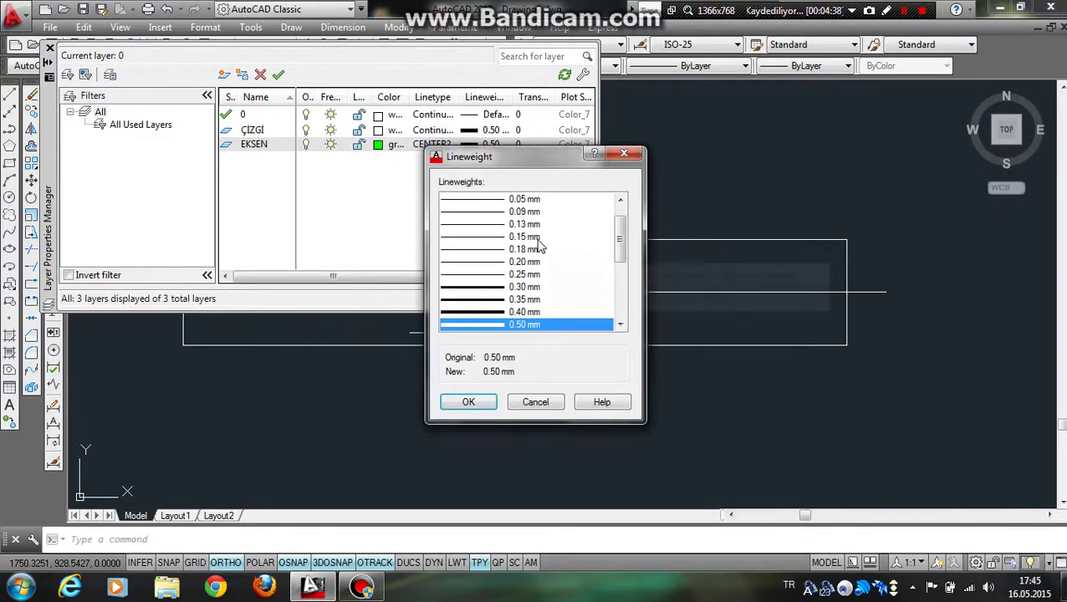
pyautogui.click(520, 275)
pyautogui.click(525, 299)
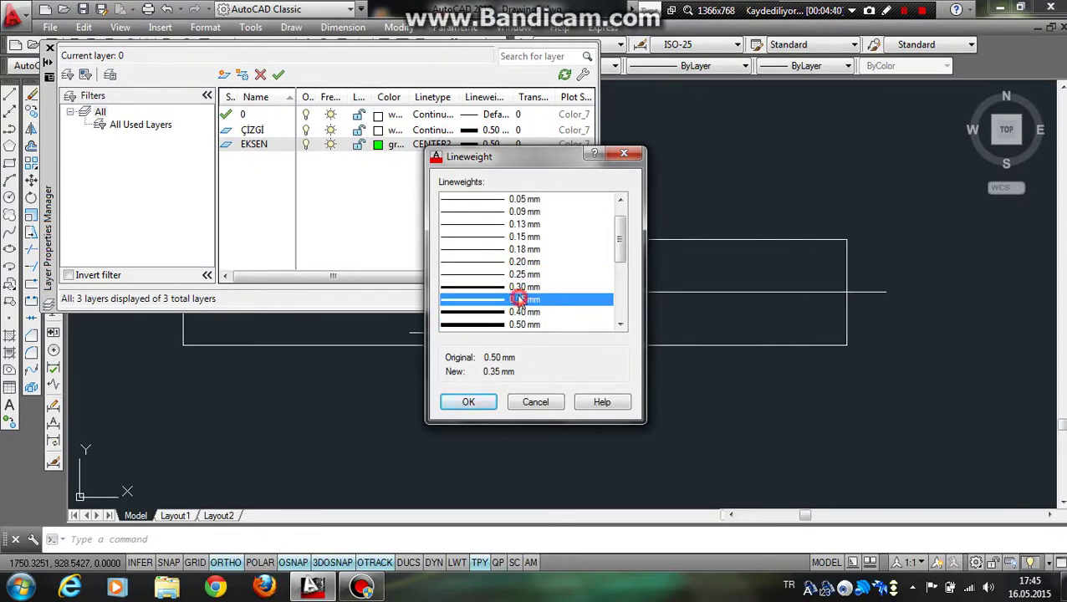
pyautogui.click(517, 276)
pyautogui.click(525, 299)
pyautogui.click(518, 276)
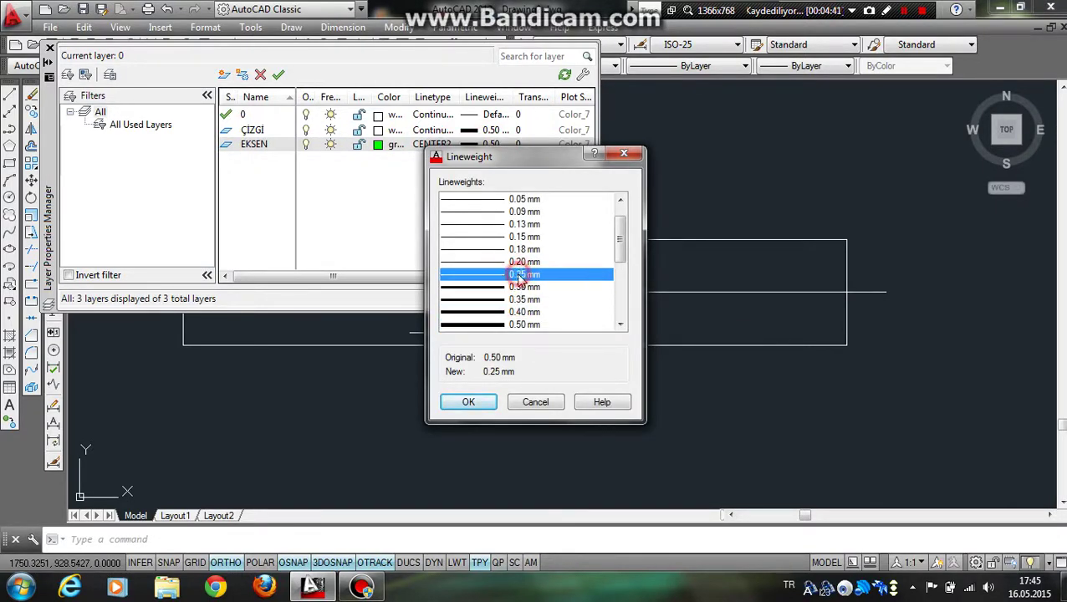
pyautogui.click(470, 404)
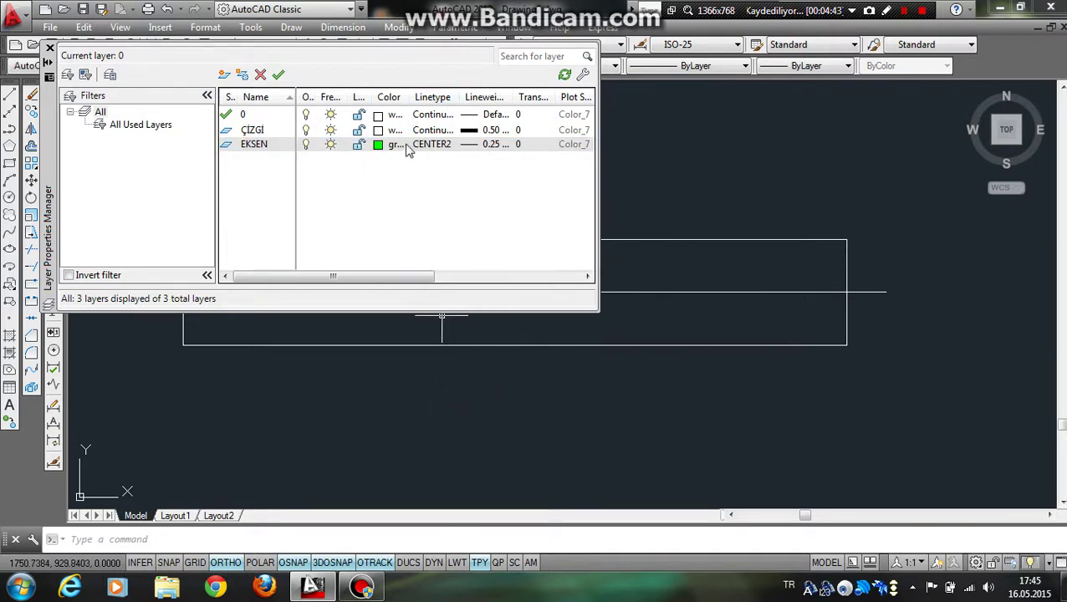
pyautogui.click(224, 77)
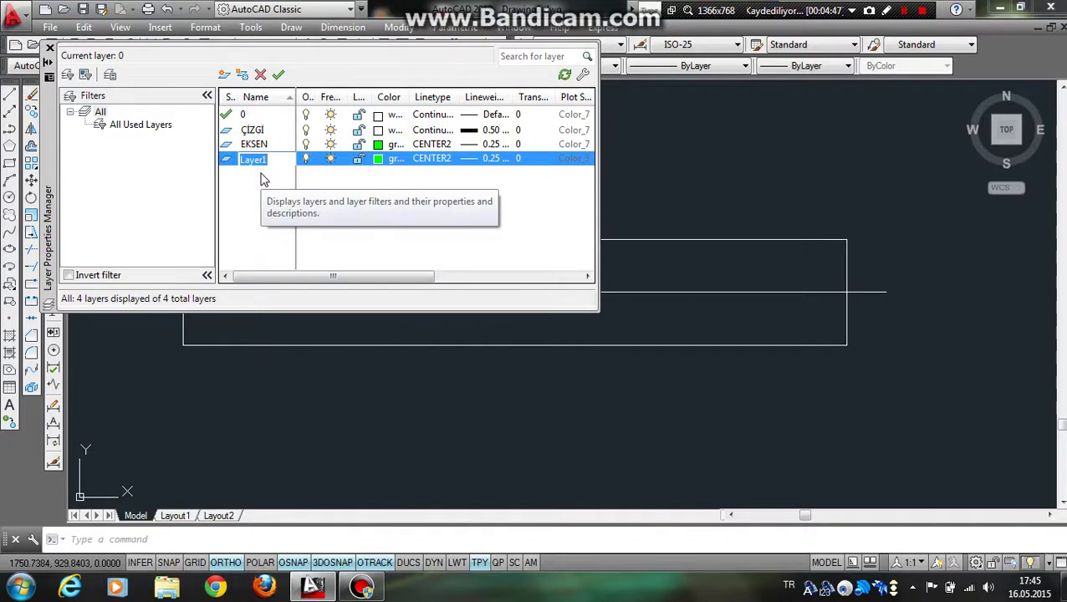
# - Rename the new layer to GÖRÜNMEZ and colour it magenta
pyautogui.write('GÖRÜNMEZ')
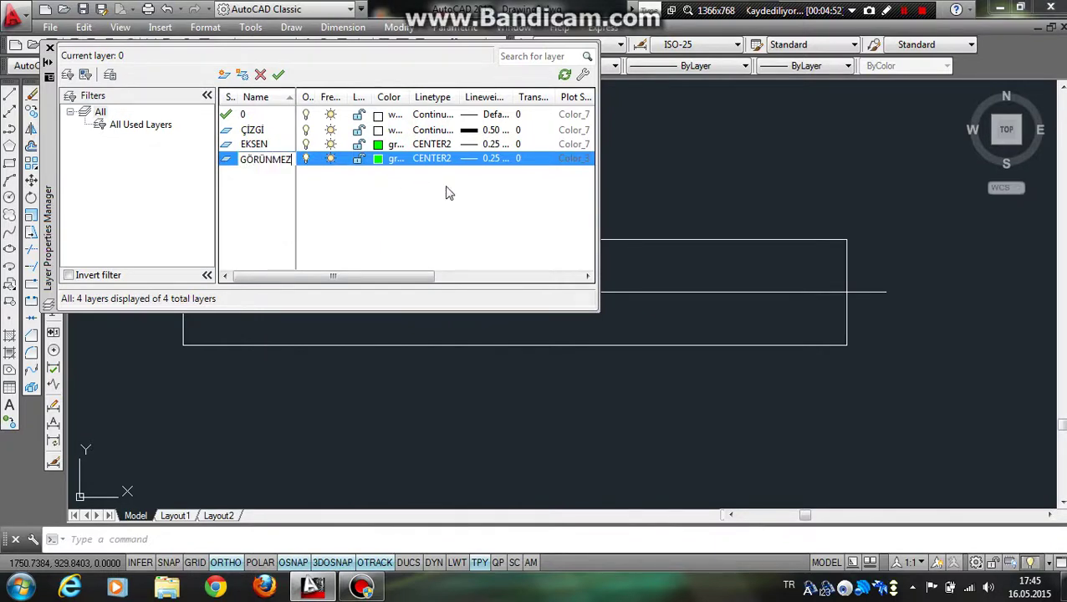
pyautogui.press('Return')
pyautogui.click(379, 158)
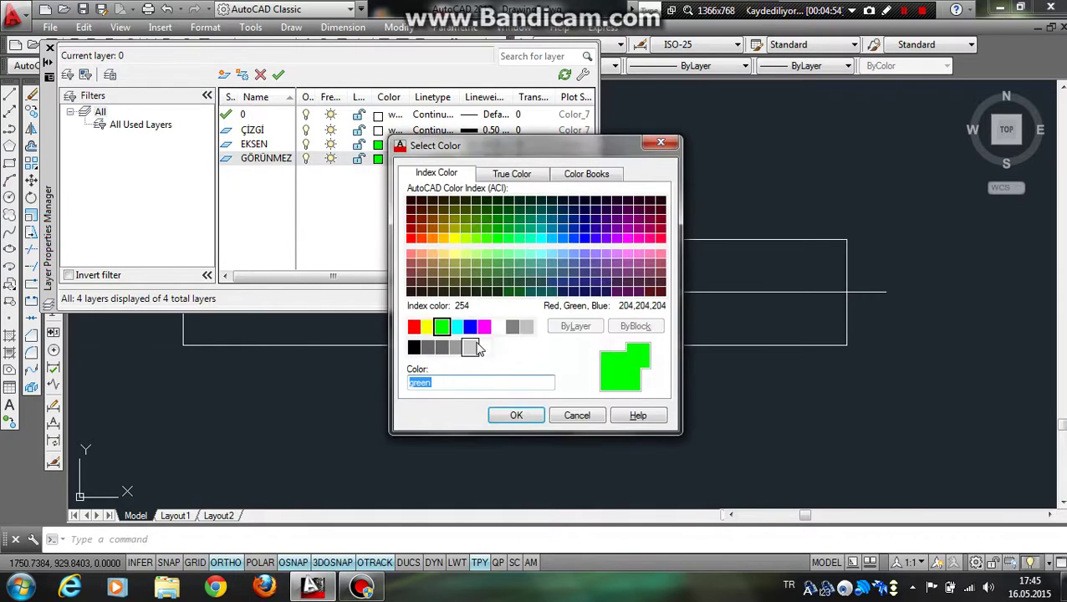
pyautogui.click(485, 326)
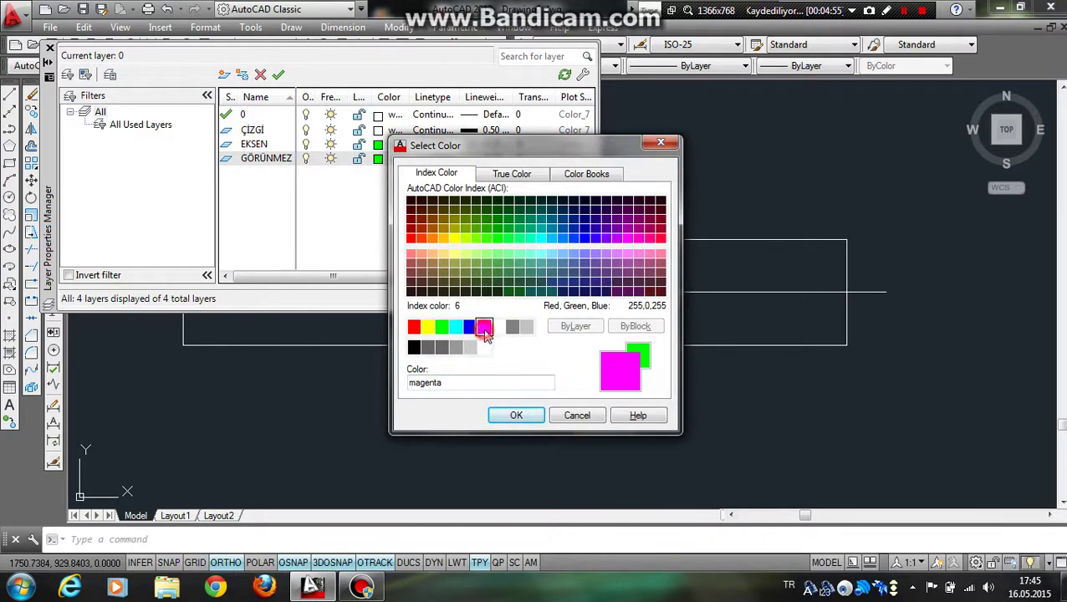
pyautogui.click(516, 416)
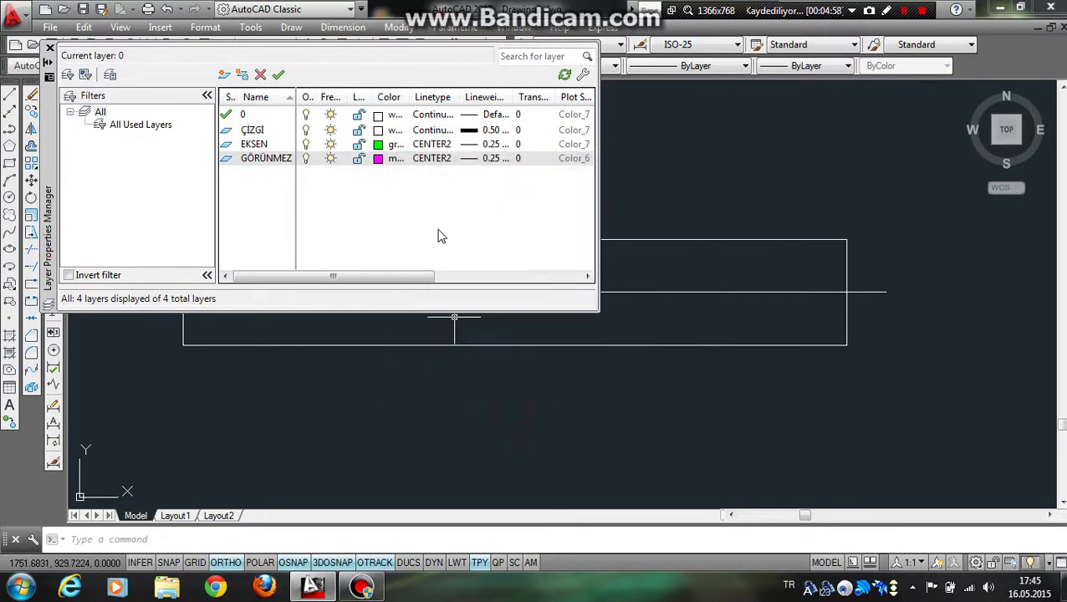
# - Load the DASHED2 linetype and assign it to the GÖRÜNMEZ layer
pyautogui.click(446, 165)
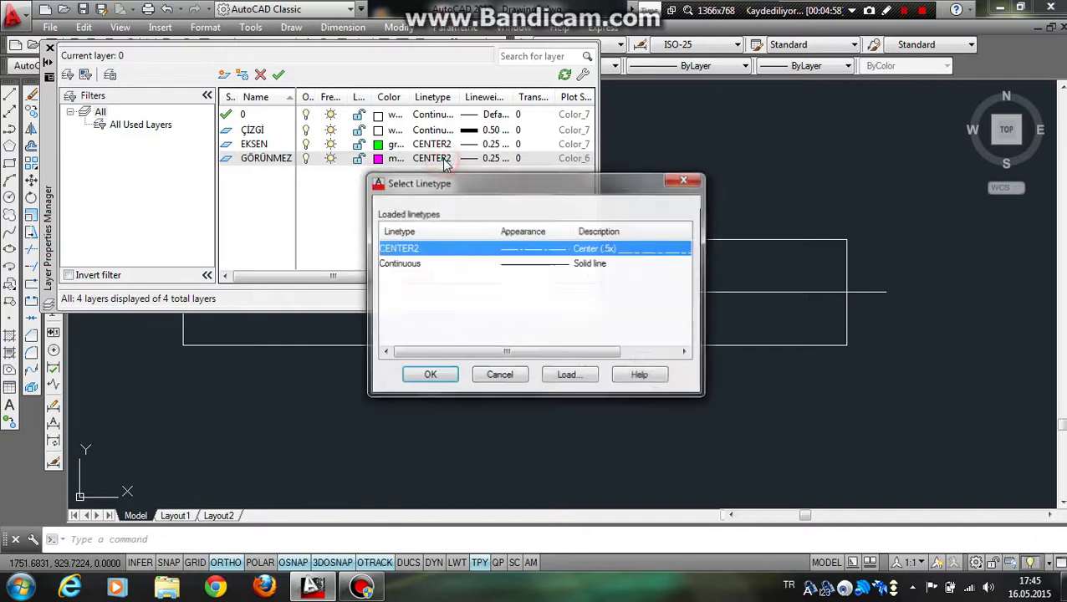
pyautogui.click(564, 373)
pyautogui.click(460, 306)
pyautogui.press('Down')
pyautogui.press('Down')
pyautogui.press('Down')
pyautogui.press('Down')
pyautogui.press('Down')
pyautogui.press('Down')
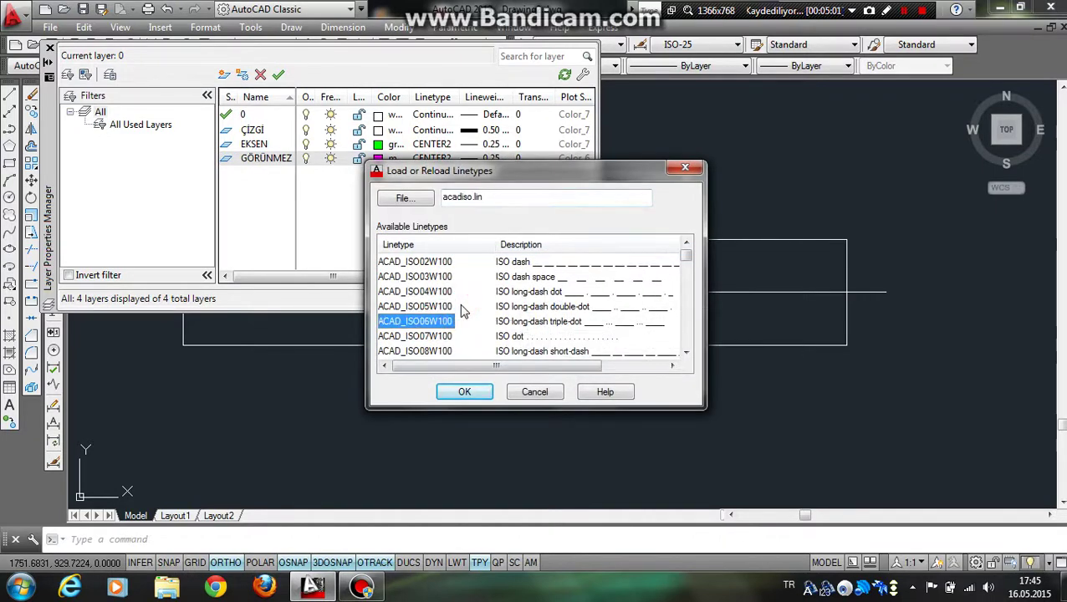
pyautogui.press('Down')
pyautogui.press('Down')
pyautogui.press('Down')
pyautogui.press('Down')
pyautogui.press('Down')
pyautogui.press('Down')
pyautogui.press('Down')
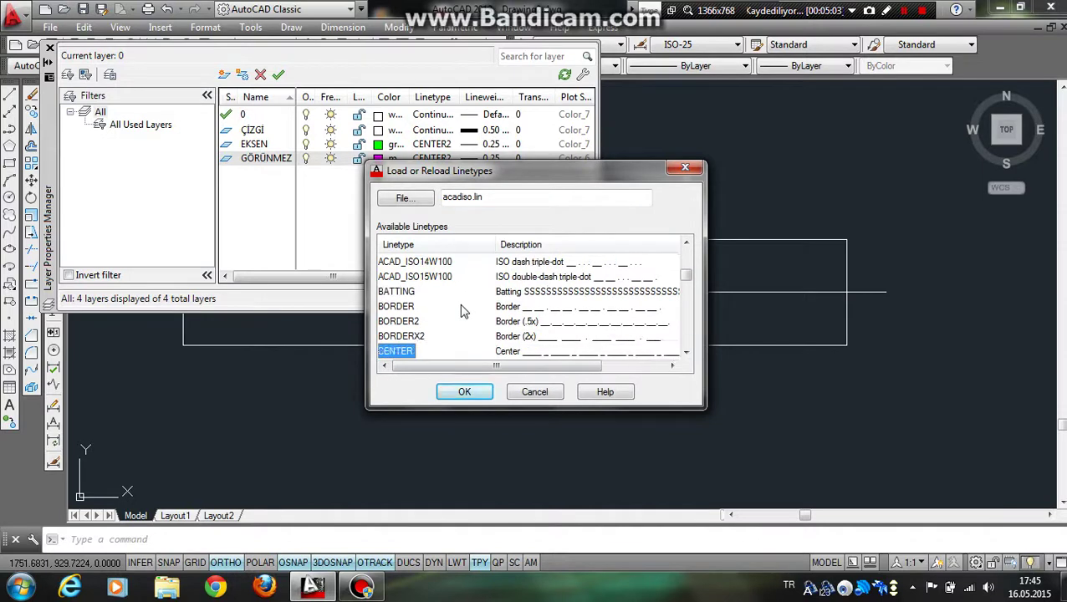
pyautogui.press('Down')
pyautogui.press('Down')
pyautogui.press('Down')
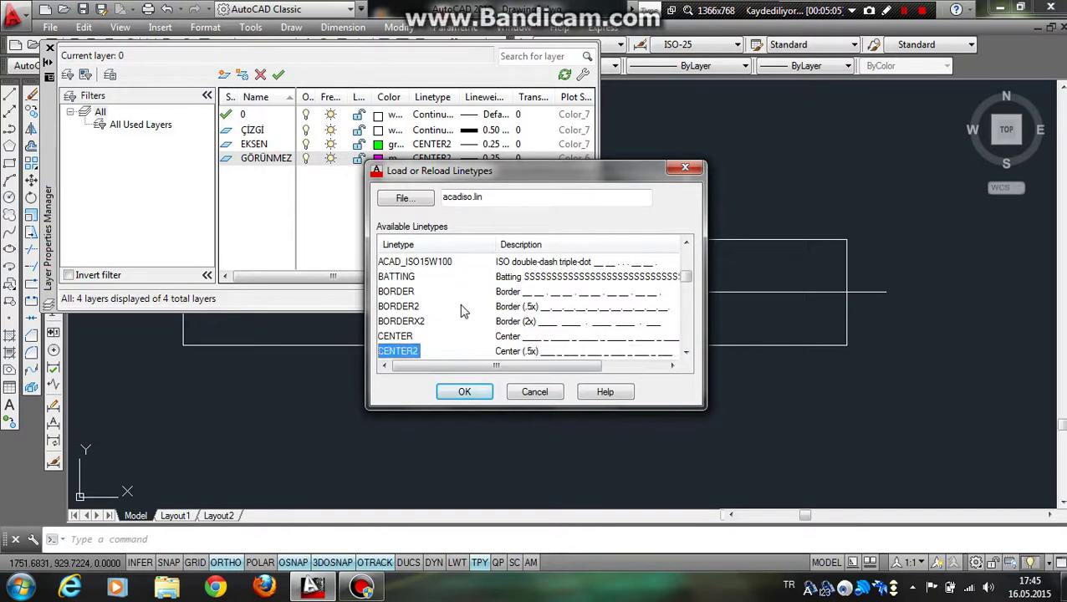
pyautogui.press('Up')
pyautogui.press('Up')
pyautogui.press('Up')
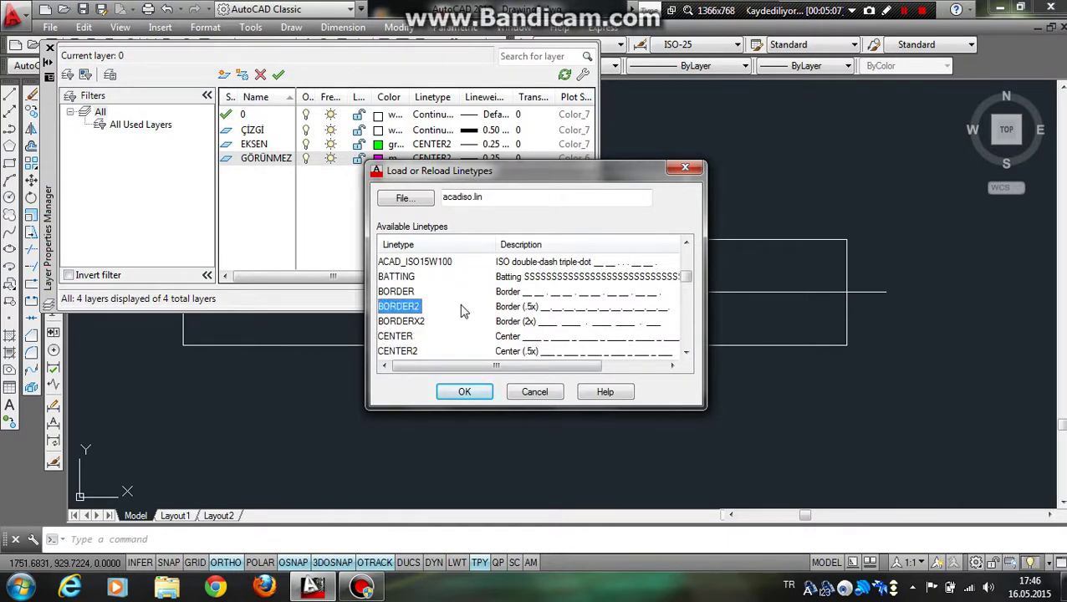
pyautogui.press('Down')
pyautogui.press('Down')
pyautogui.press('Down')
pyautogui.press('Down')
pyautogui.press('Down')
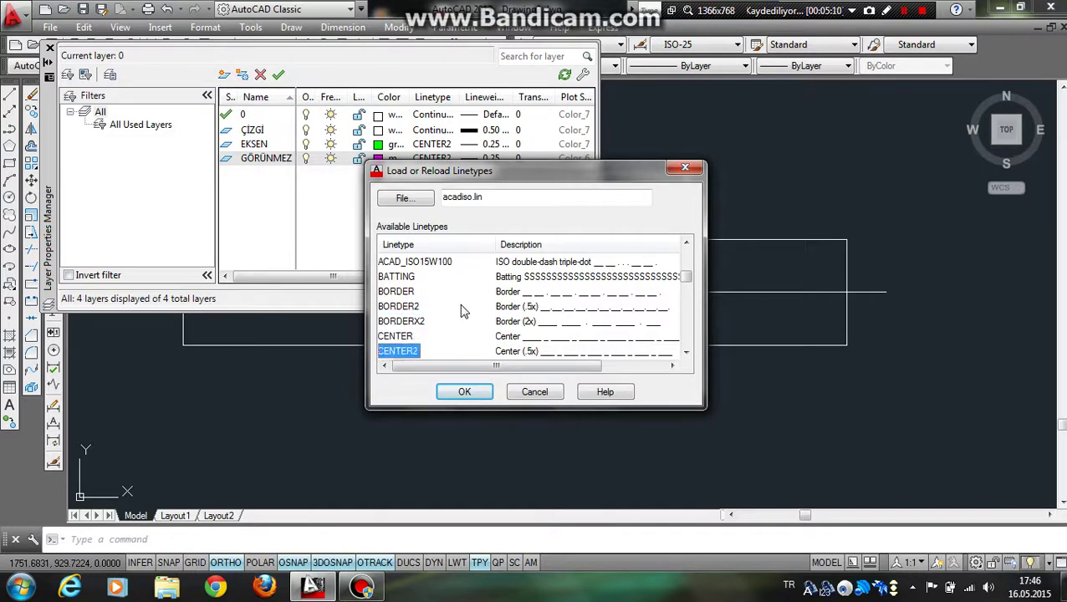
pyautogui.press('Down')
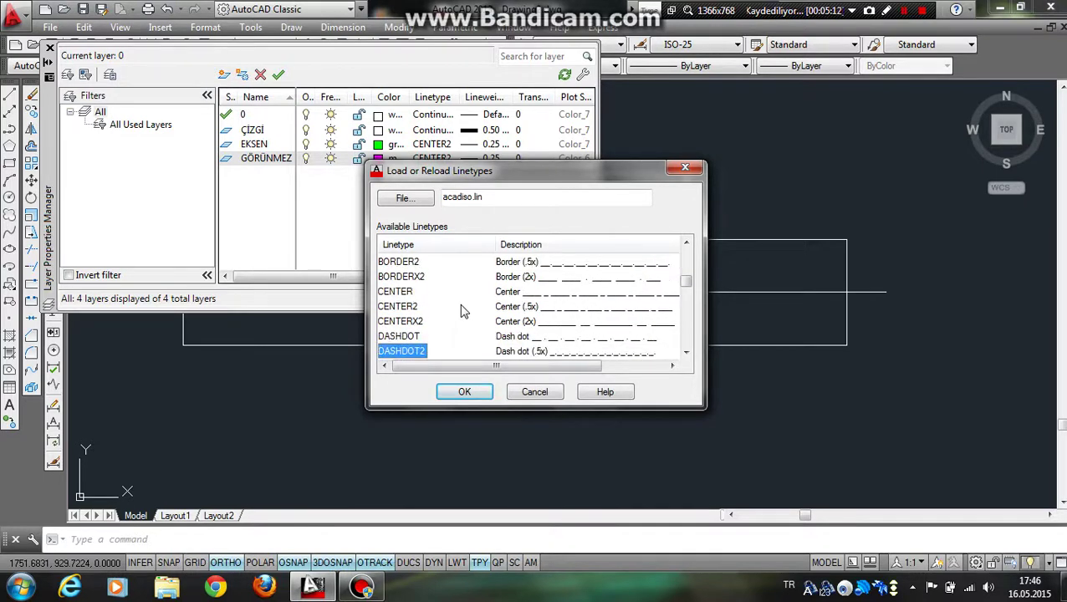
pyautogui.press('Down')
pyautogui.press('Down')
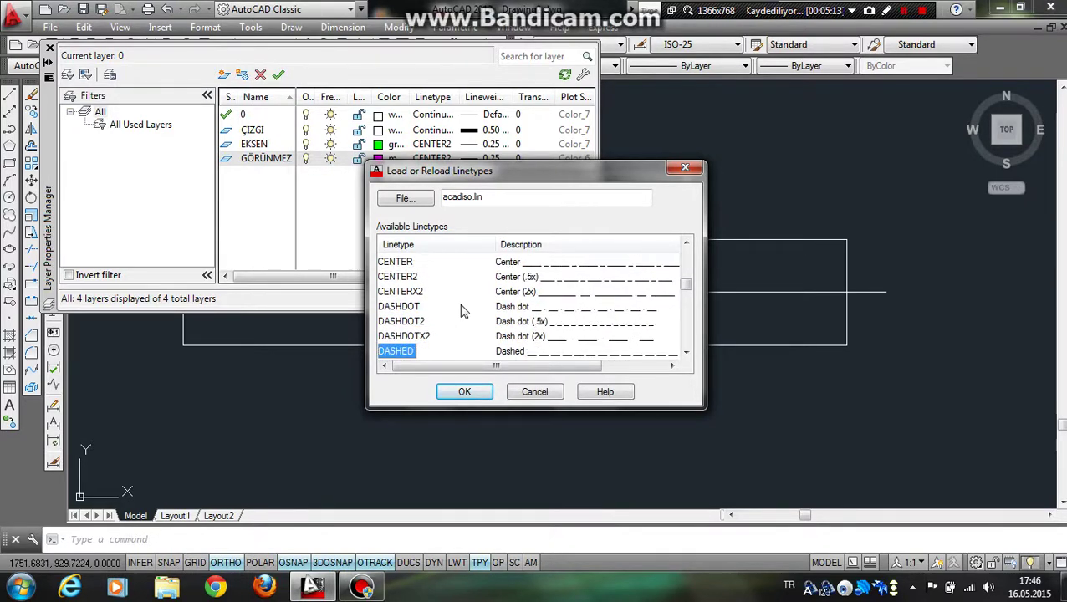
pyautogui.press('Down')
pyautogui.scroll(-1, 464, 311)
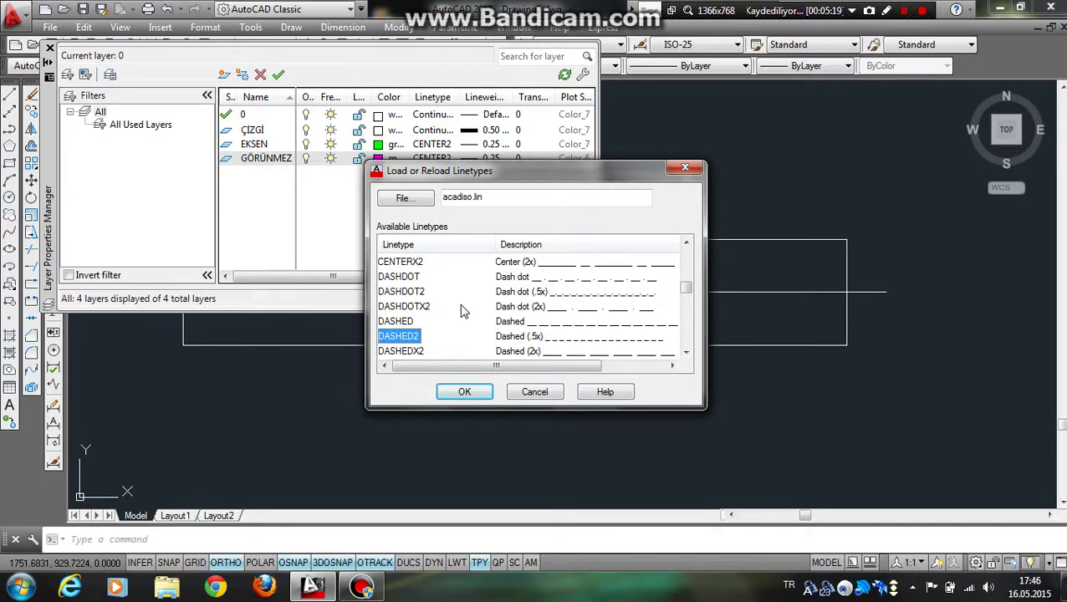
pyautogui.press('Return')
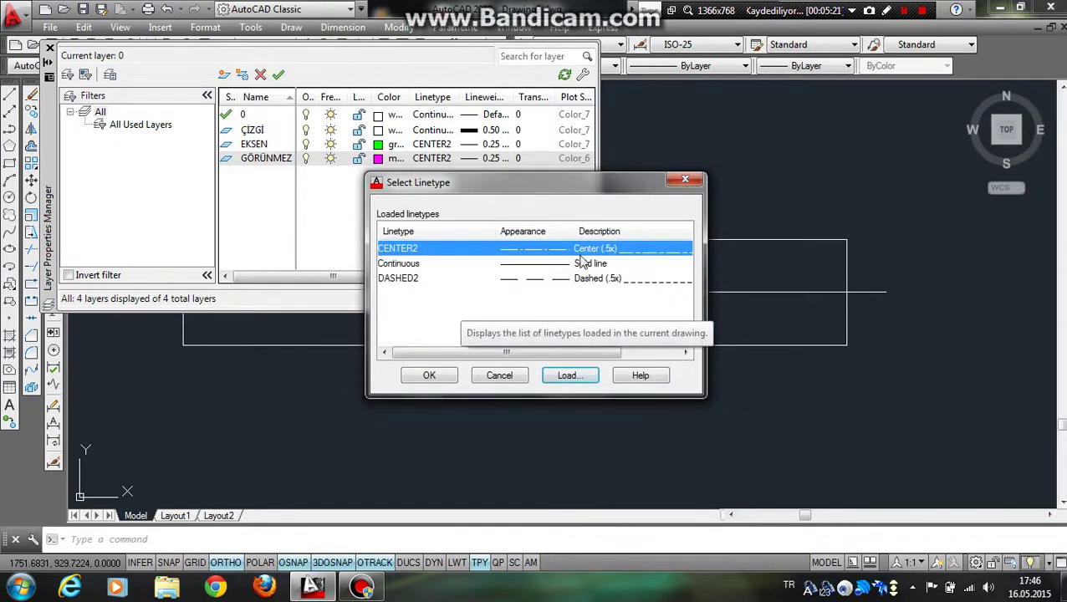
pyautogui.click(548, 279)
pyautogui.click(429, 375)
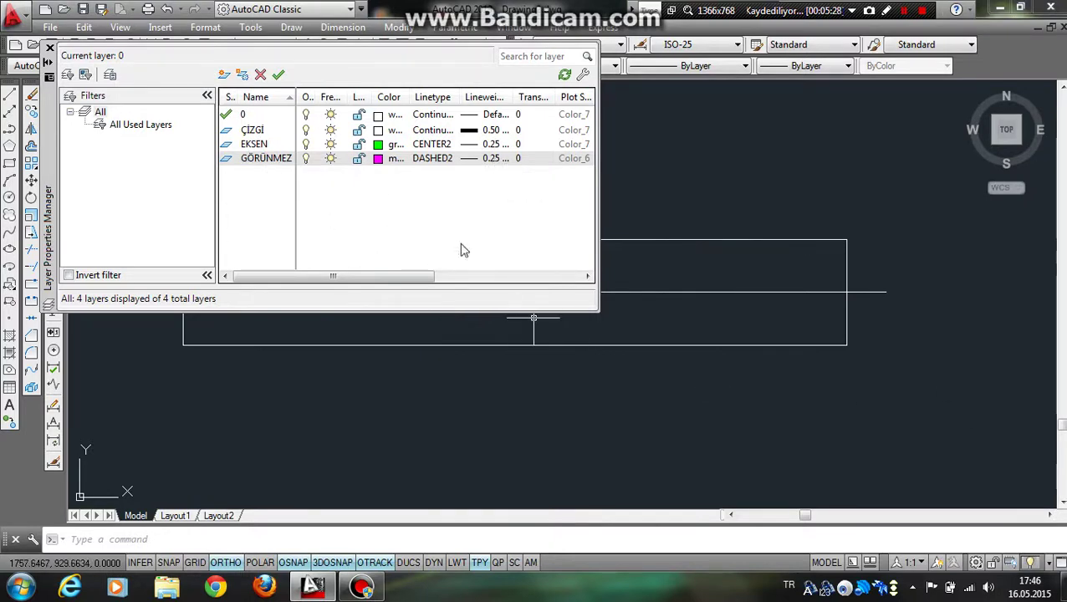
# - Add a new layer named ÖLÇÜ coloured cyan
pyautogui.click(224, 74)
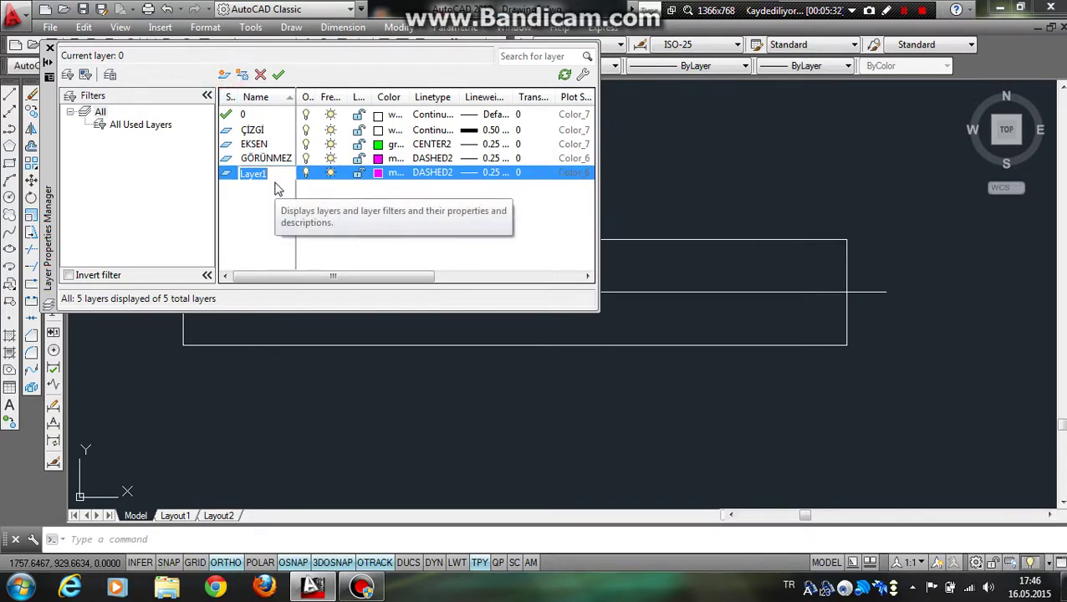
pyautogui.write('ÖLÇÜ')
pyautogui.click(378, 172)
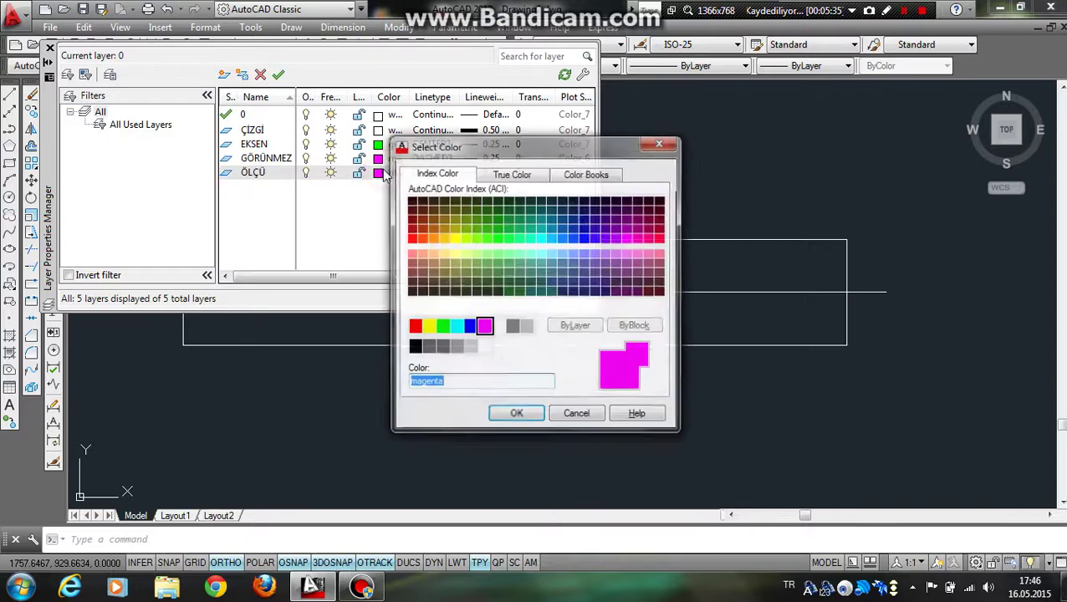
pyautogui.click(456, 327)
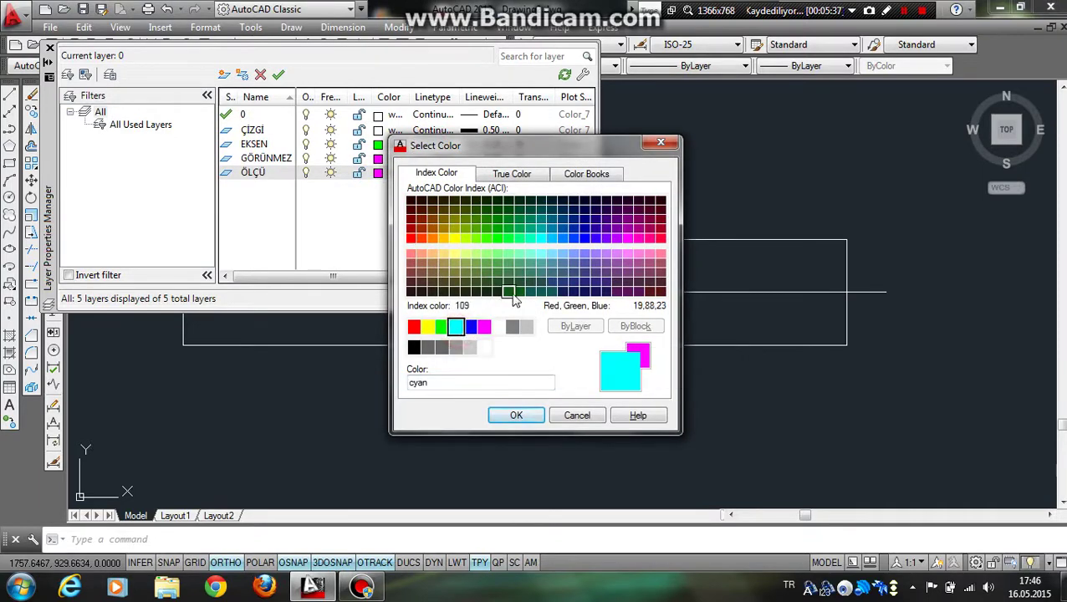
pyautogui.click(533, 413)
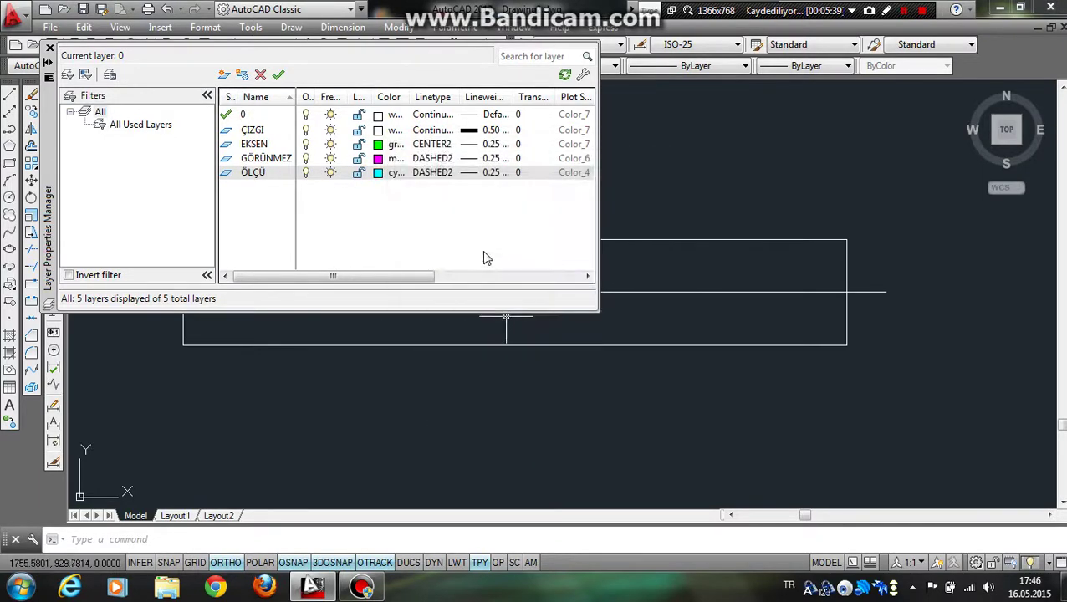
# - Choose Continuous as the ÖLÇÜ layer's linetype
pyautogui.click(439, 173)
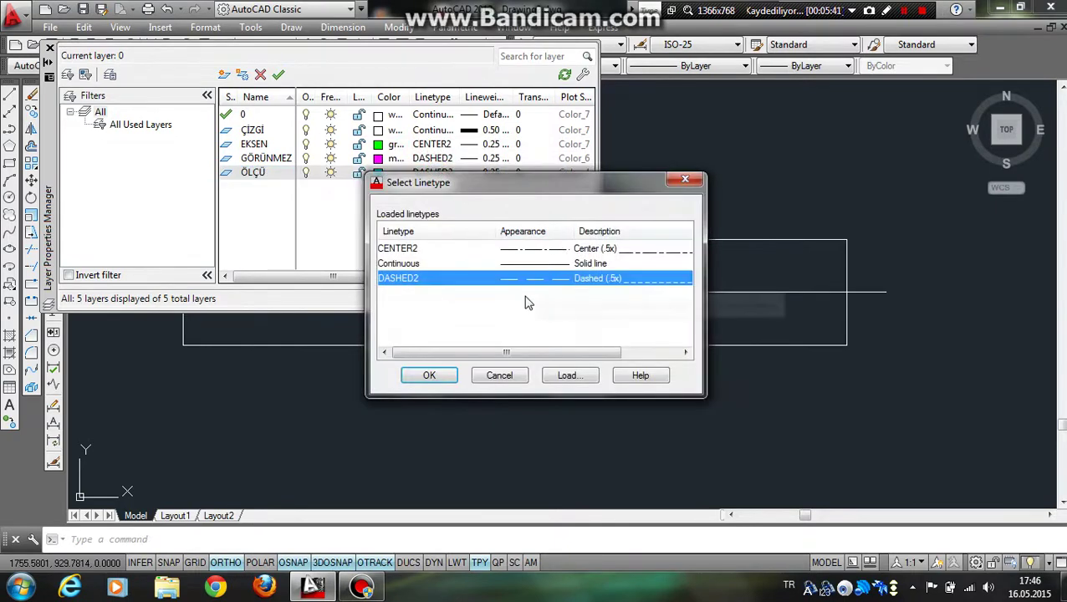
pyautogui.click(508, 264)
pyautogui.click(539, 279)
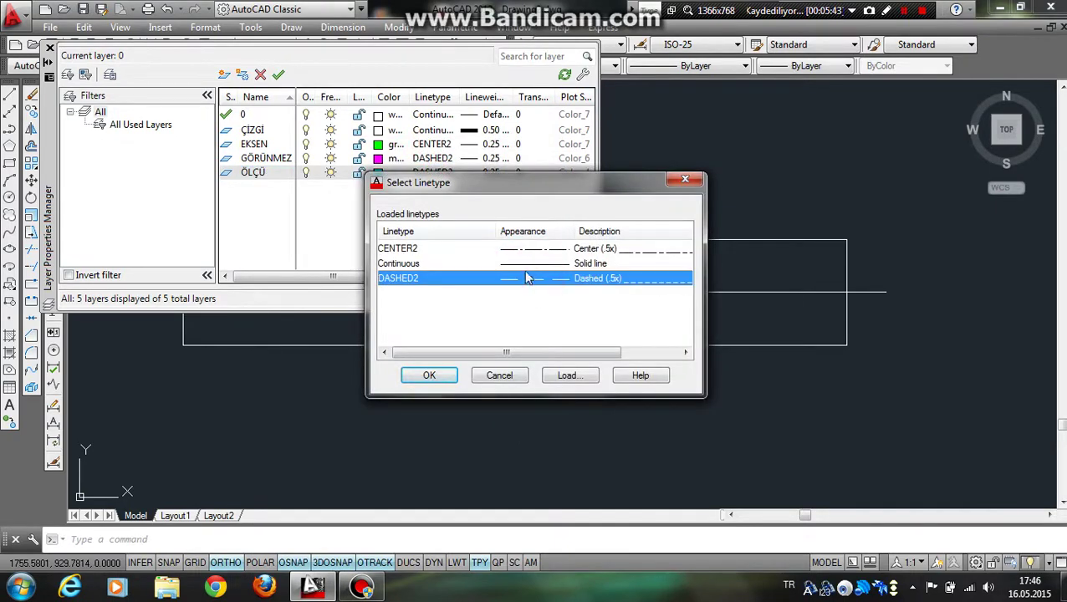
pyautogui.click(527, 266)
pyautogui.click(431, 376)
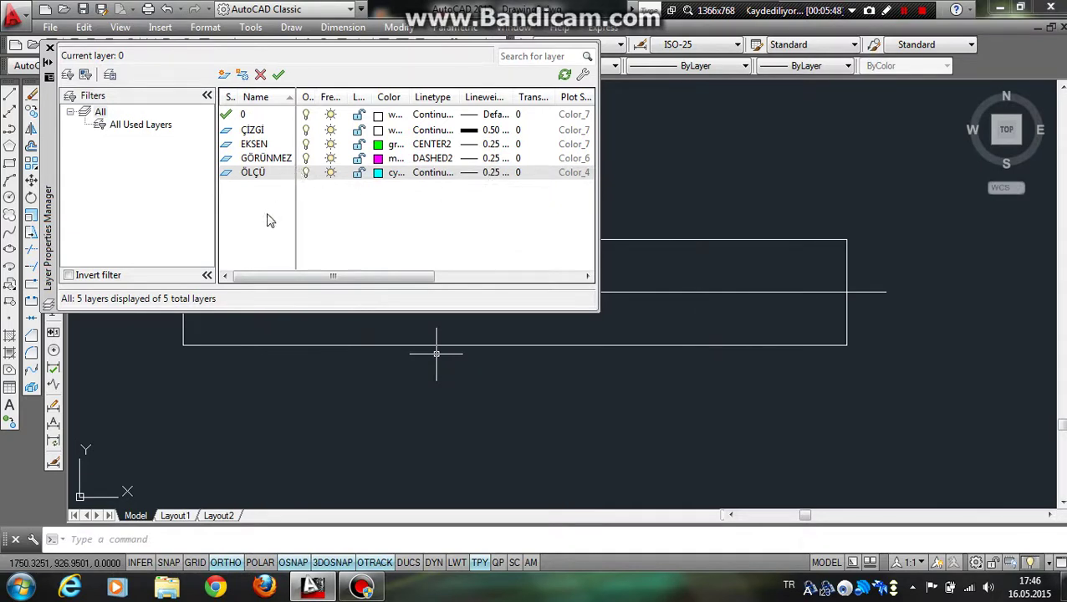
# - Add layer İNCE ÇİZGİ in yellow with Continuous linetype, set as current
pyautogui.click(224, 76)
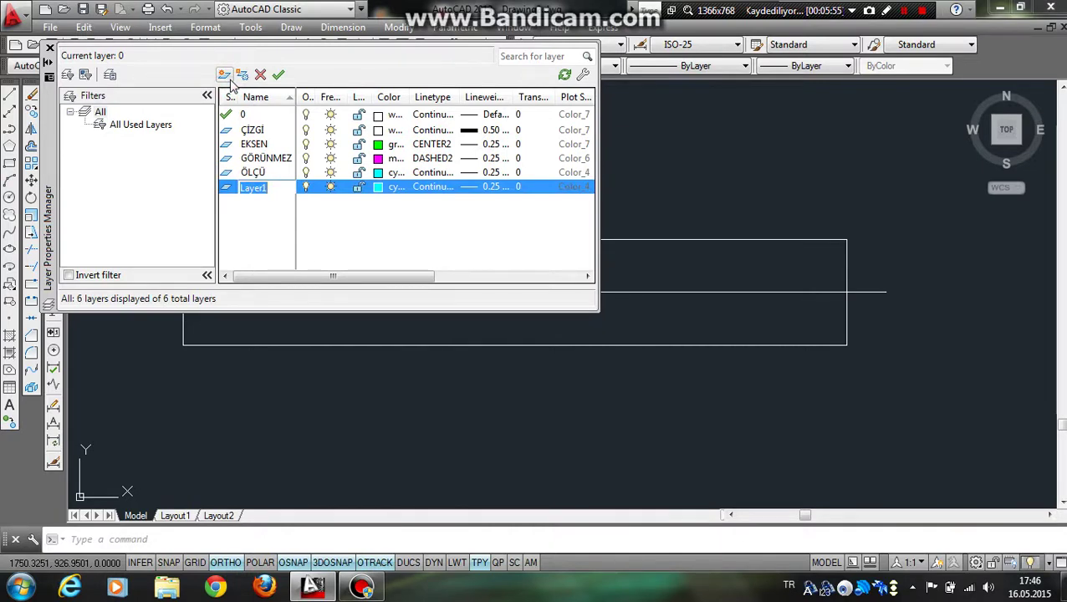
pyautogui.write('INCE ÇIZGI')
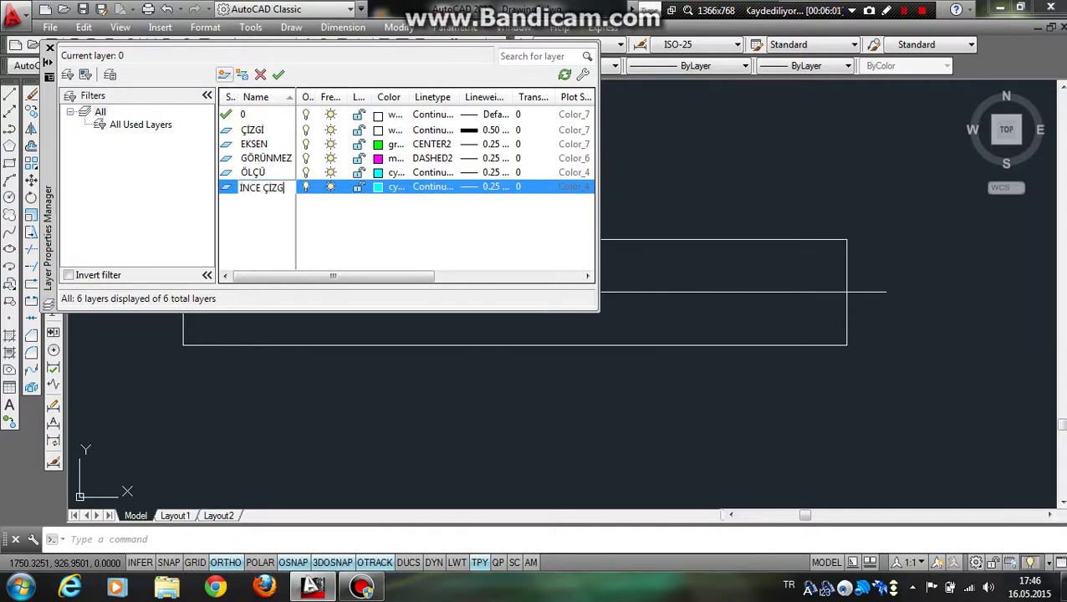
pyautogui.click(392, 188)
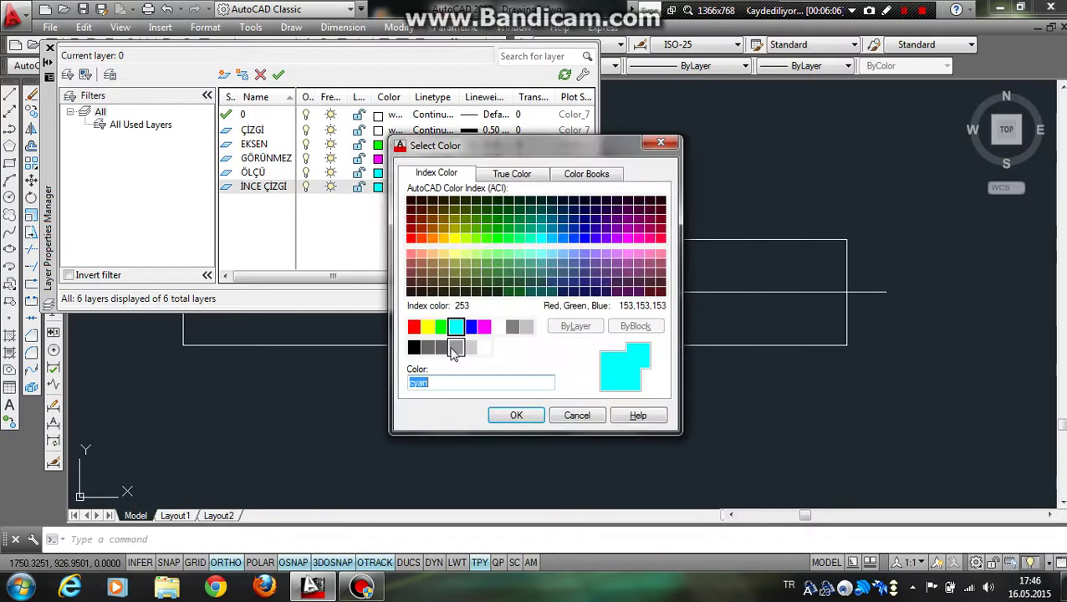
pyautogui.click(427, 326)
pyautogui.click(516, 415)
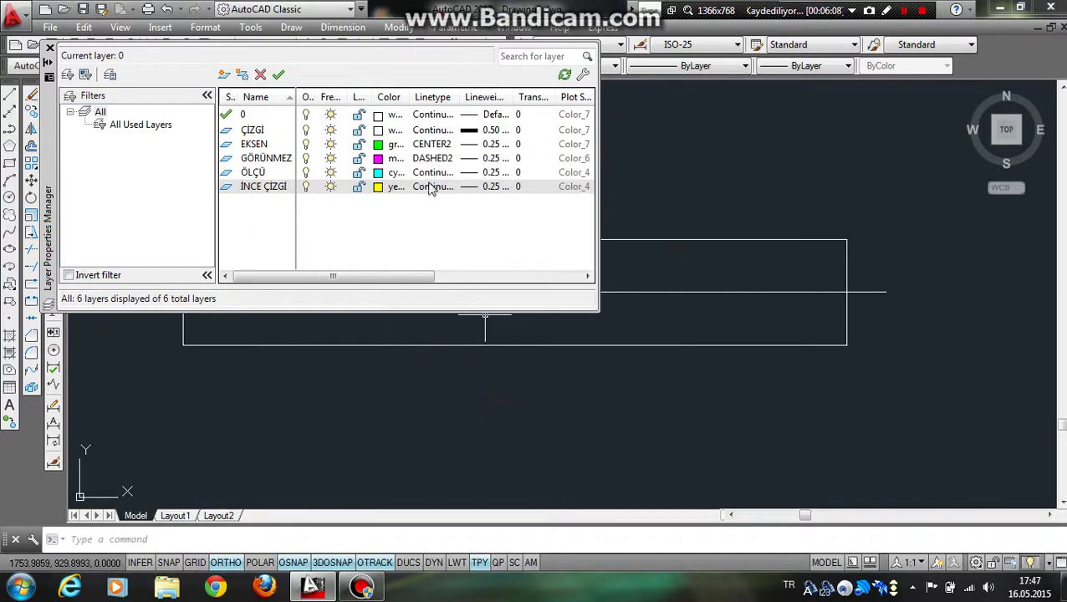
pyautogui.click(431, 187)
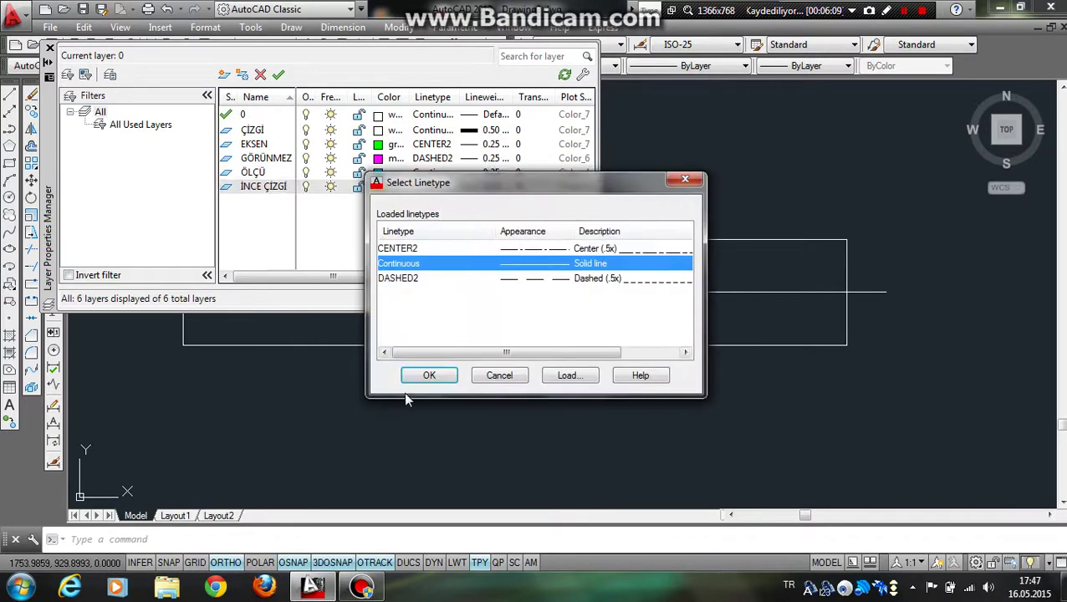
pyautogui.click(431, 376)
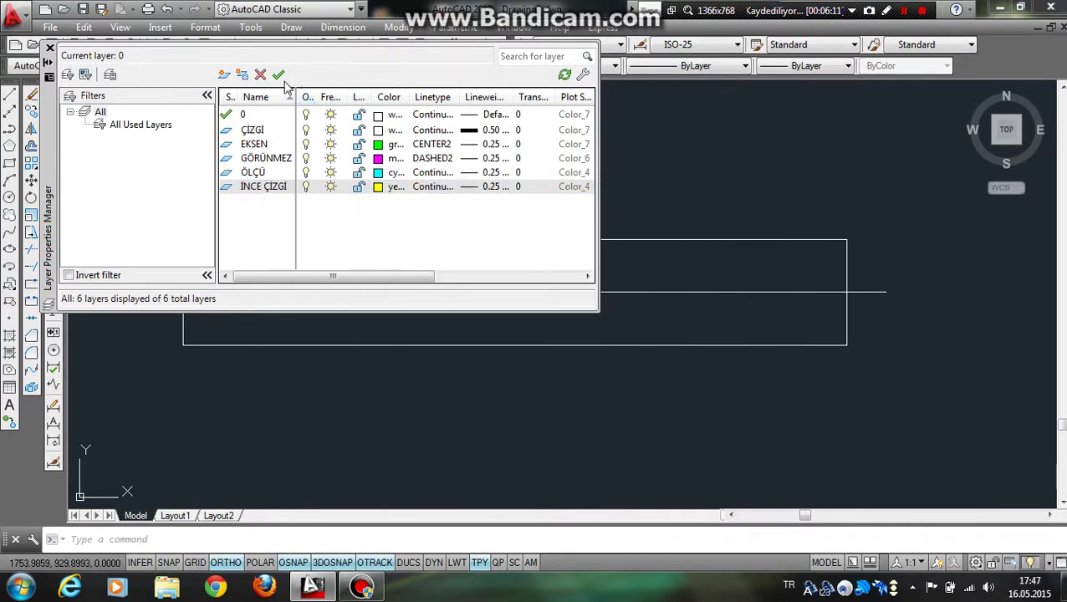
pyautogui.click(279, 75)
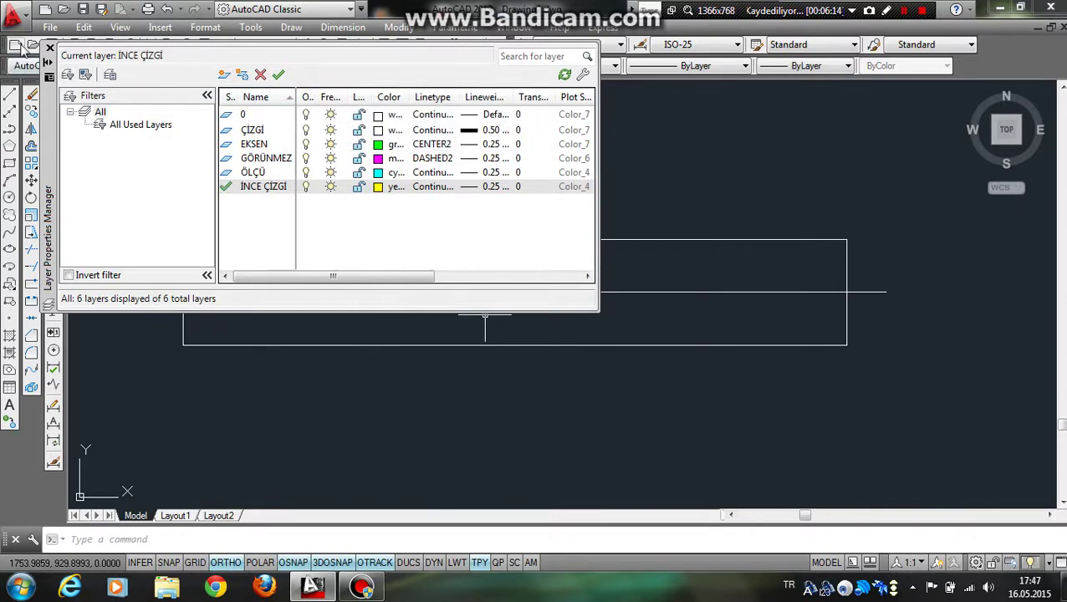
# - Close the layer manager and move the dashed horizontal centerline onto the green EKSEN layer
pyautogui.click(50, 49)
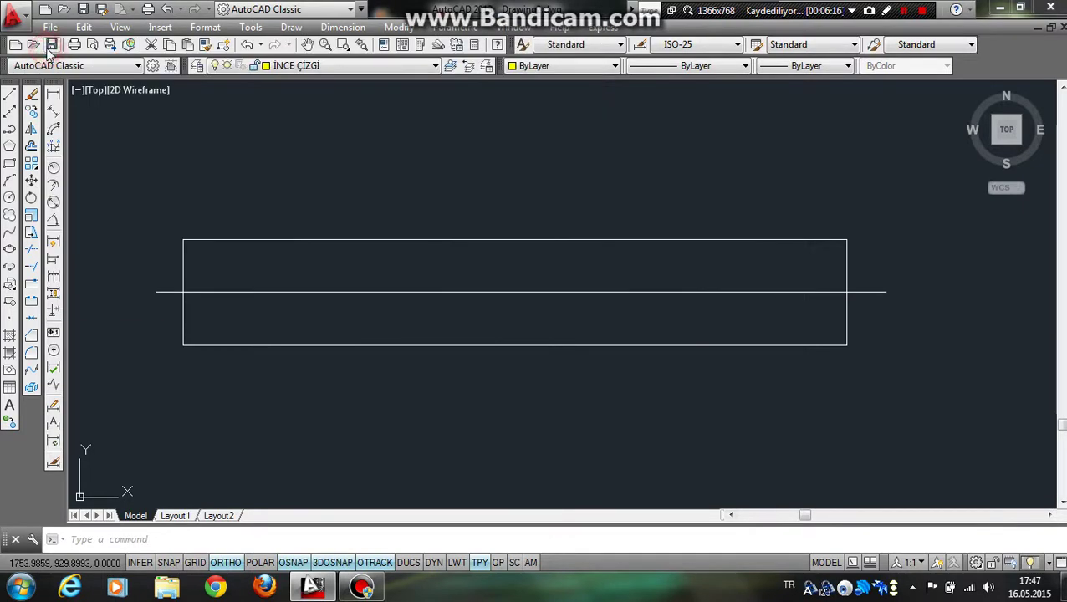
pyautogui.click(635, 292)
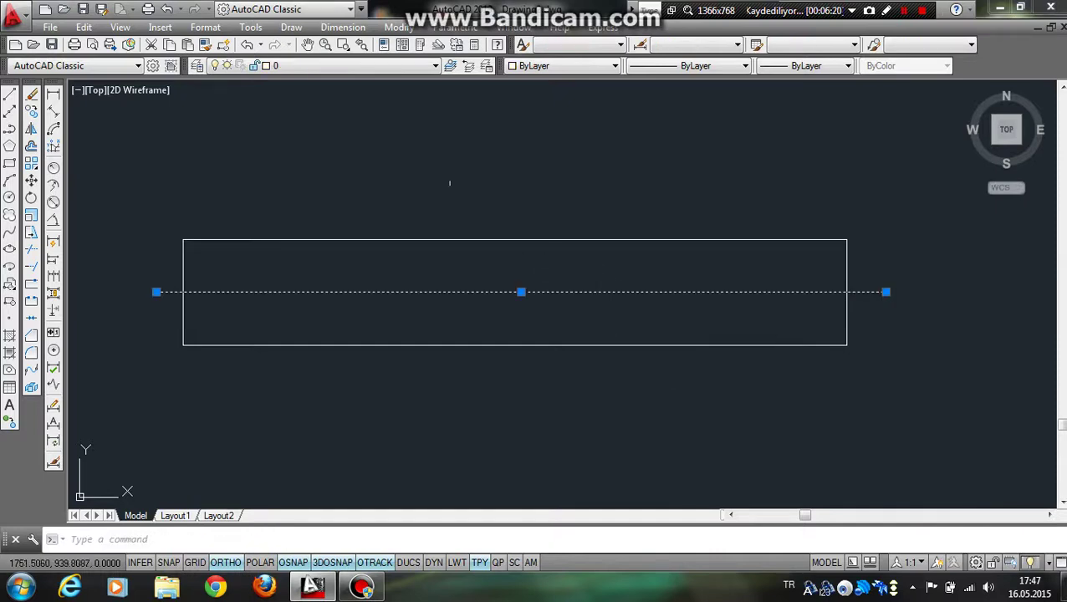
pyautogui.click(353, 67)
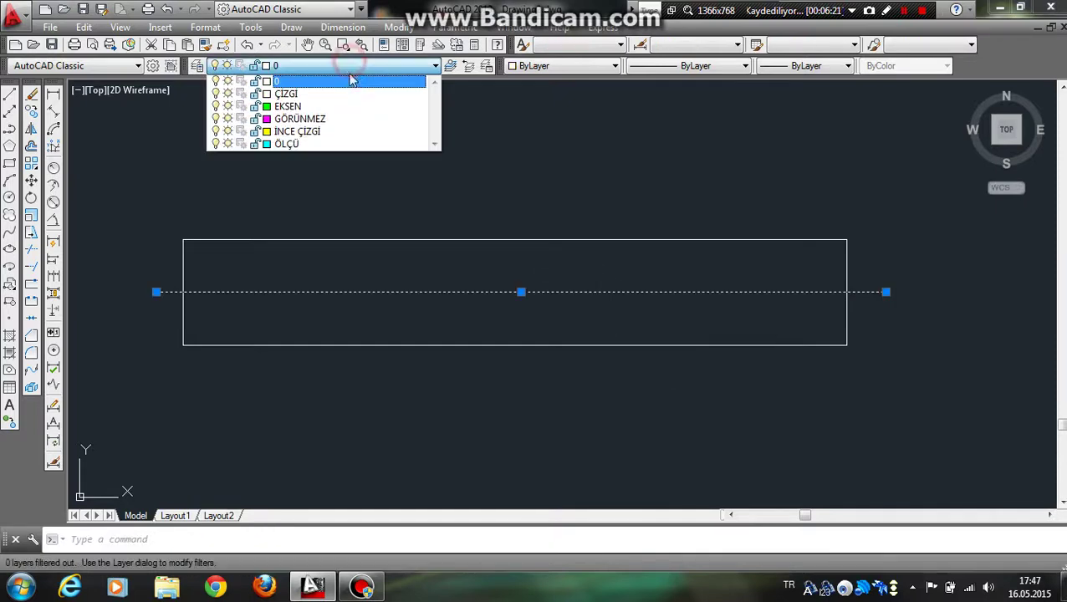
pyautogui.click(295, 109)
pyautogui.press('Escape')
# - Select the whole rectangle outline and put it on the ÇİZGİ layer
pyautogui.click(312, 217)
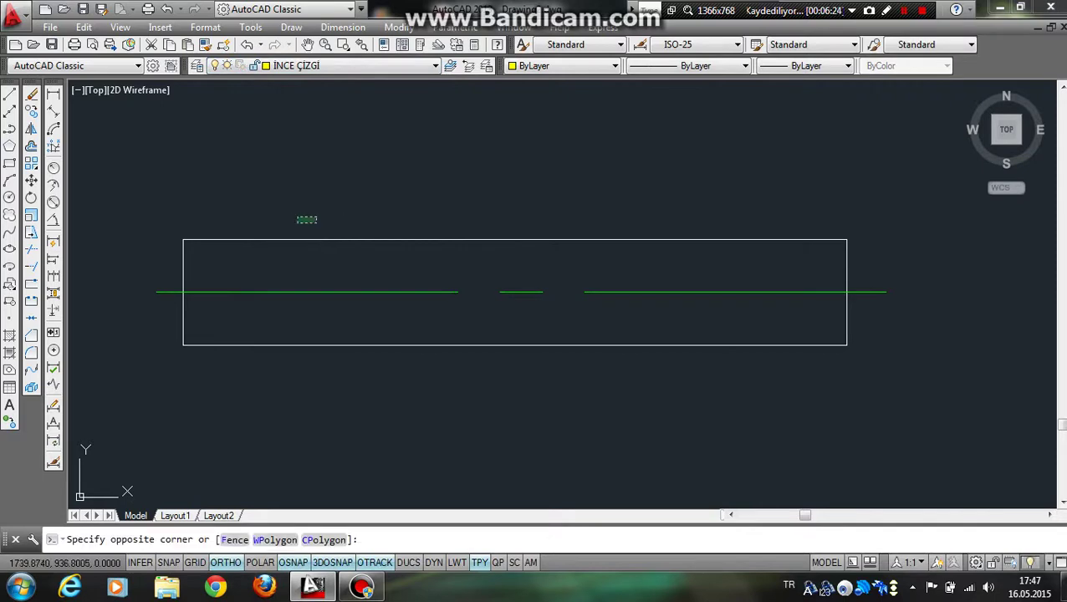
pyautogui.click(275, 265)
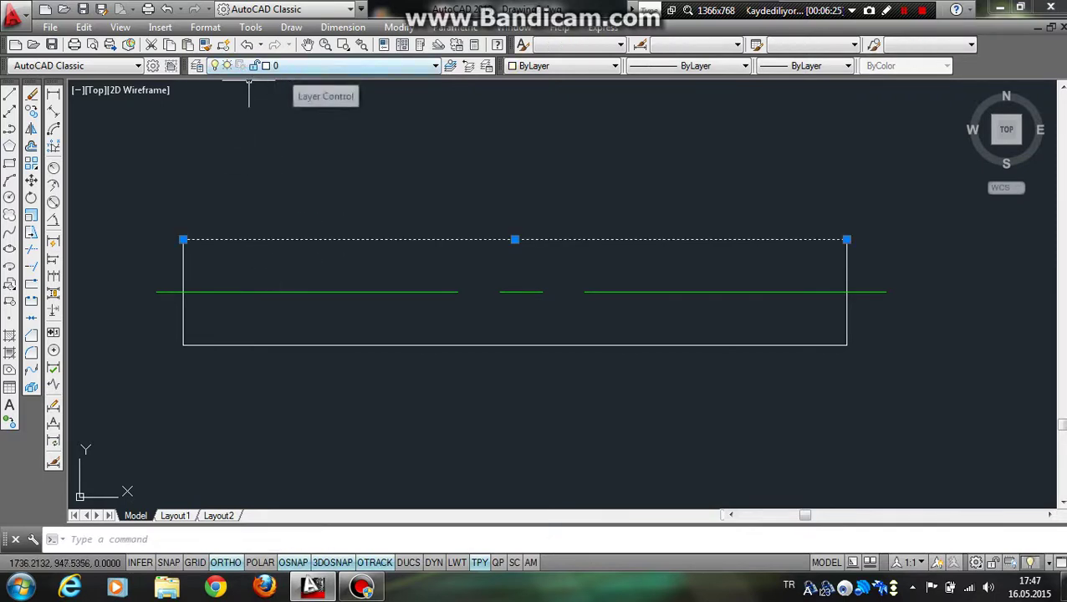
pyautogui.press('Escape')
pyautogui.click(918, 408)
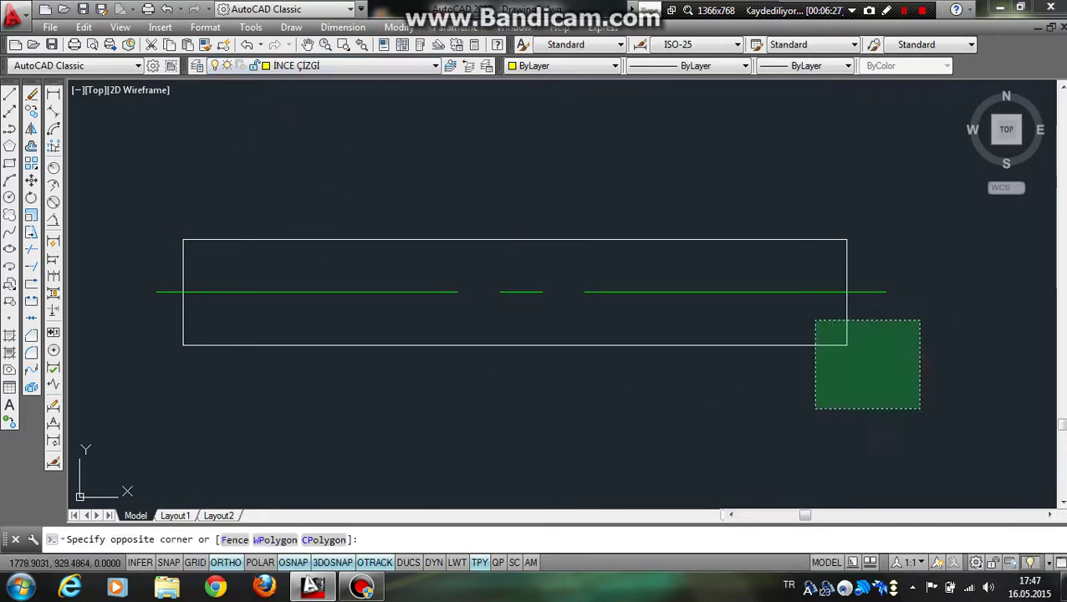
pyautogui.click(815, 318)
pyautogui.click(251, 197)
pyautogui.click(168, 265)
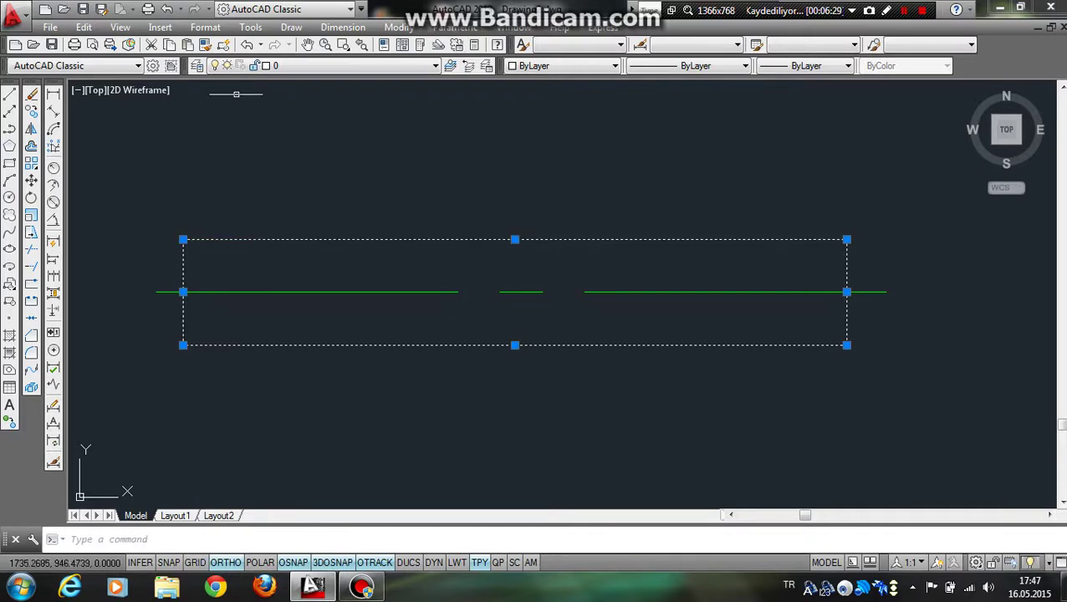
pyautogui.click(284, 66)
pyautogui.click(303, 94)
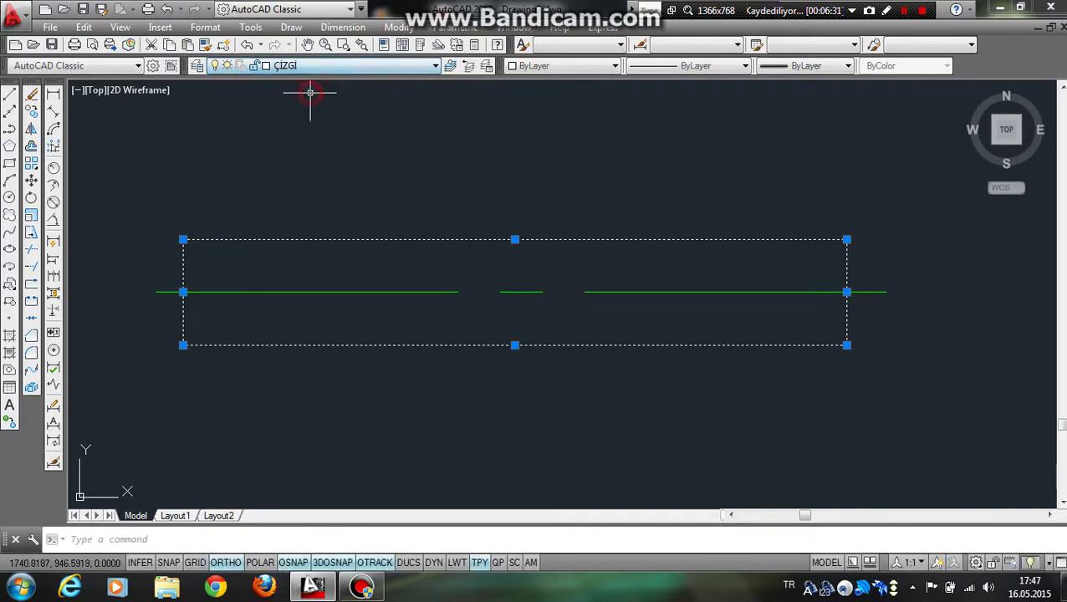
# - Clear the selection, then pan and wheel-zoom onto the rectangle's left end
pyautogui.press('Escape')
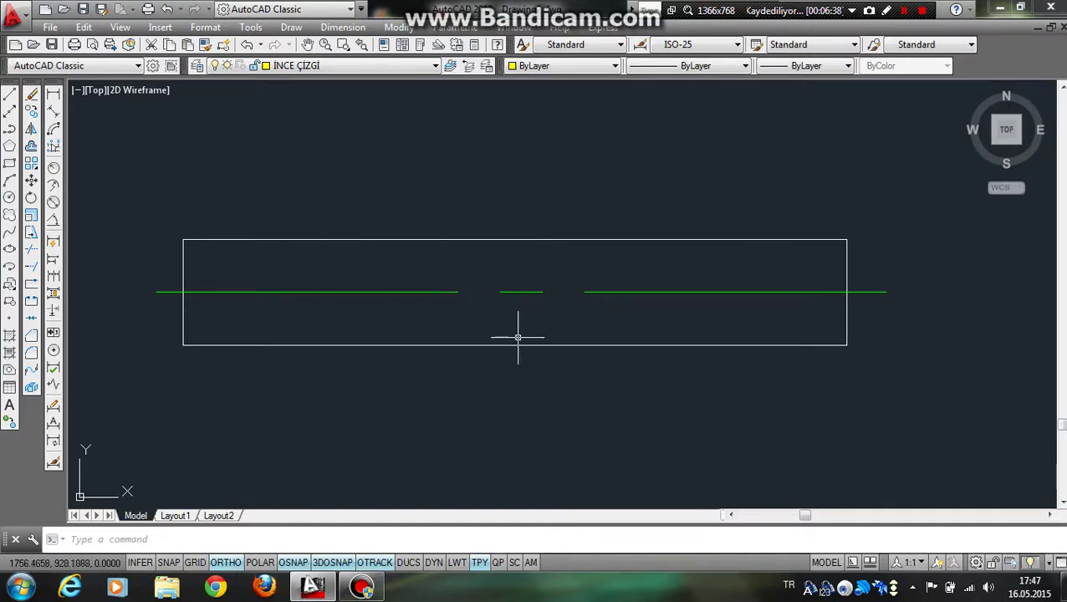
pyautogui.moveTo(282, 276); pyautogui.dragTo(316, 264, button='middle')
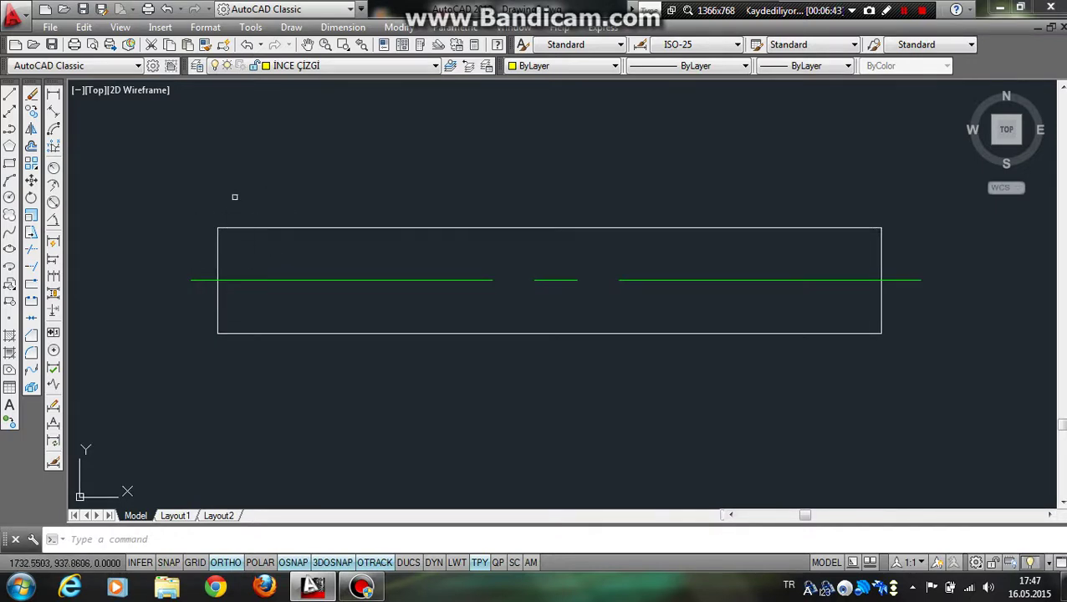
pyautogui.scroll(2, 171, 256)
pyautogui.scroll(2, 201, 274)
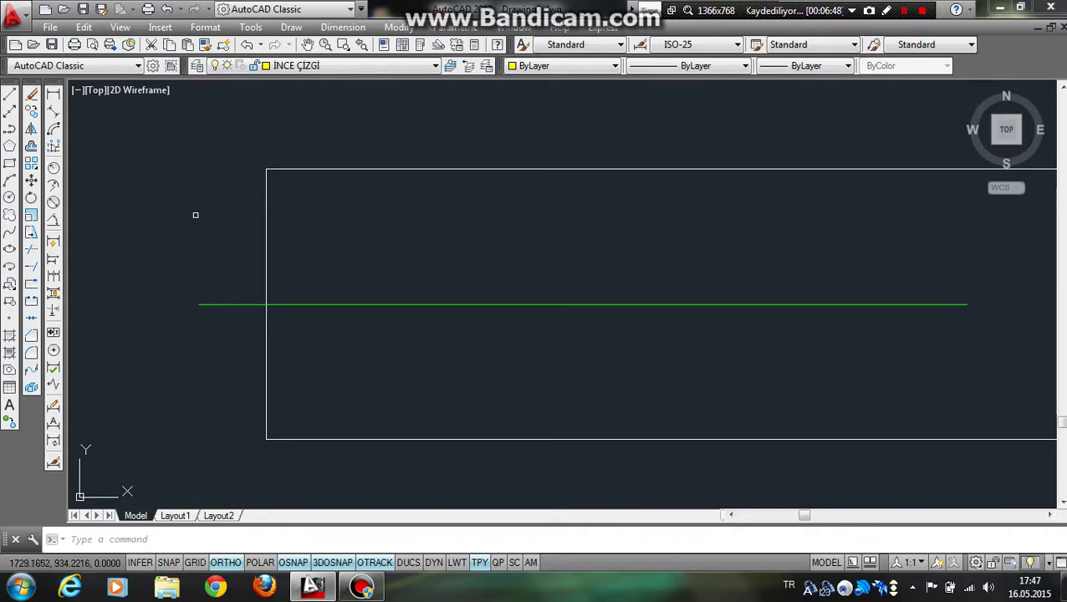
# - Offset the rectangle's left edge by 1 unit toward the inside of the rectangle
pyautogui.click(32, 147)
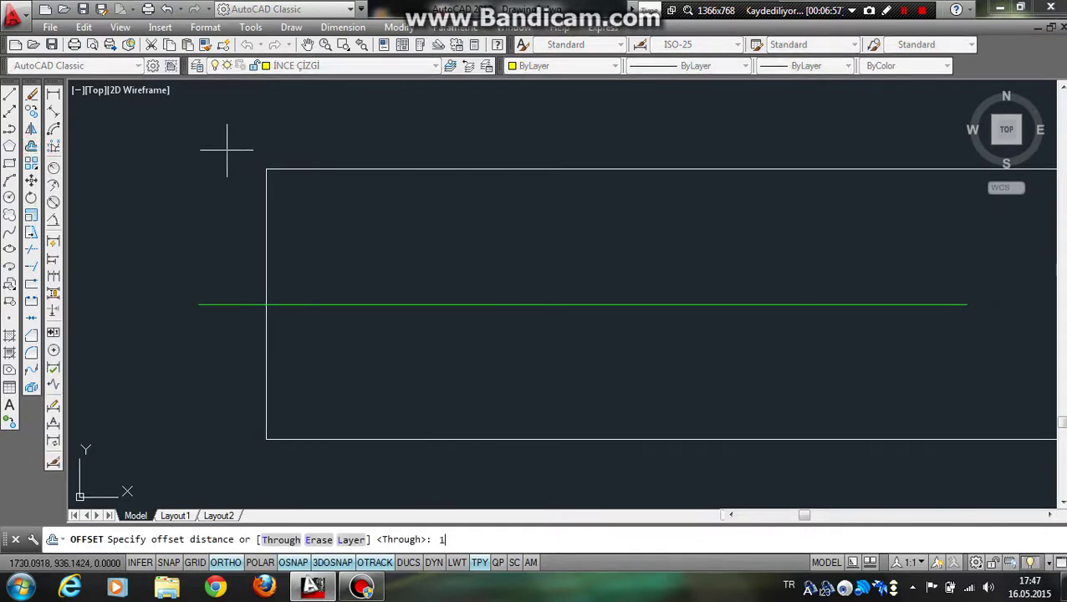
pyautogui.press('Return')
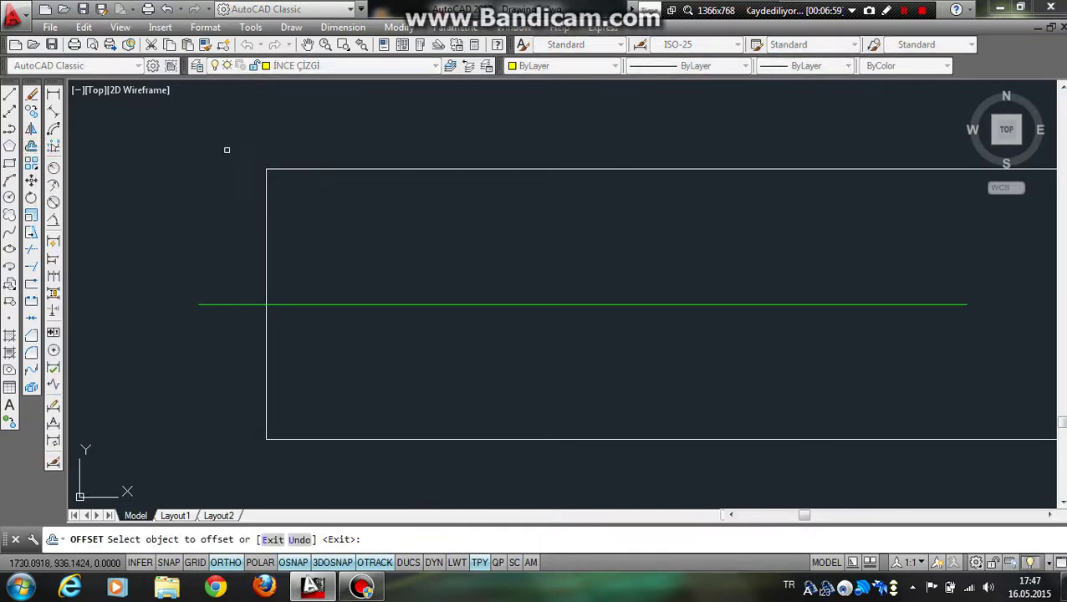
pyautogui.click(267, 204)
pyautogui.click(381, 223)
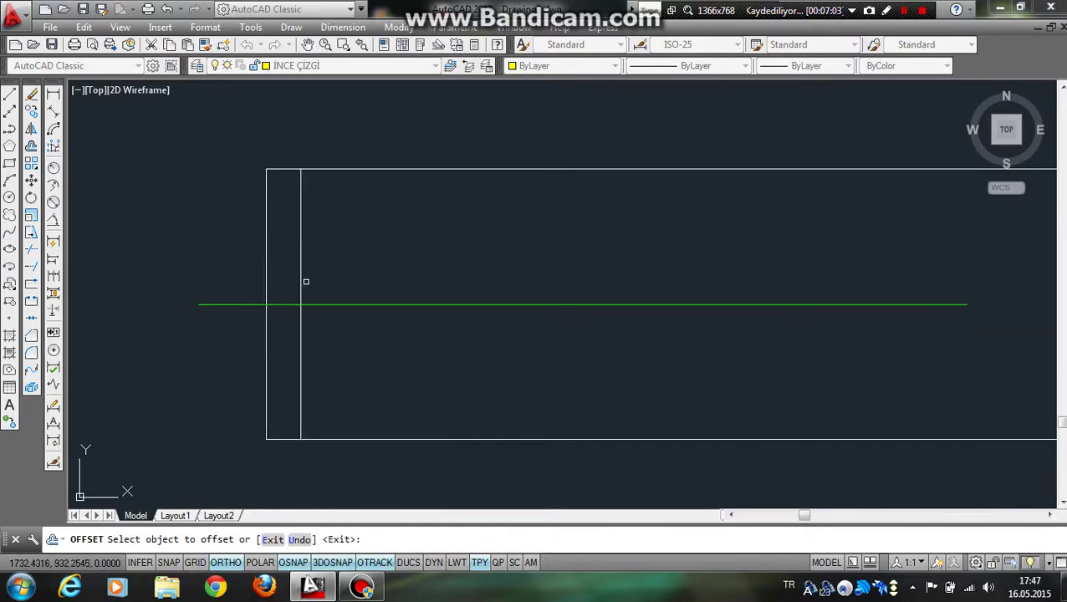
pyautogui.moveTo(306, 282); pyautogui.dragTo(291, 288, button='middle')
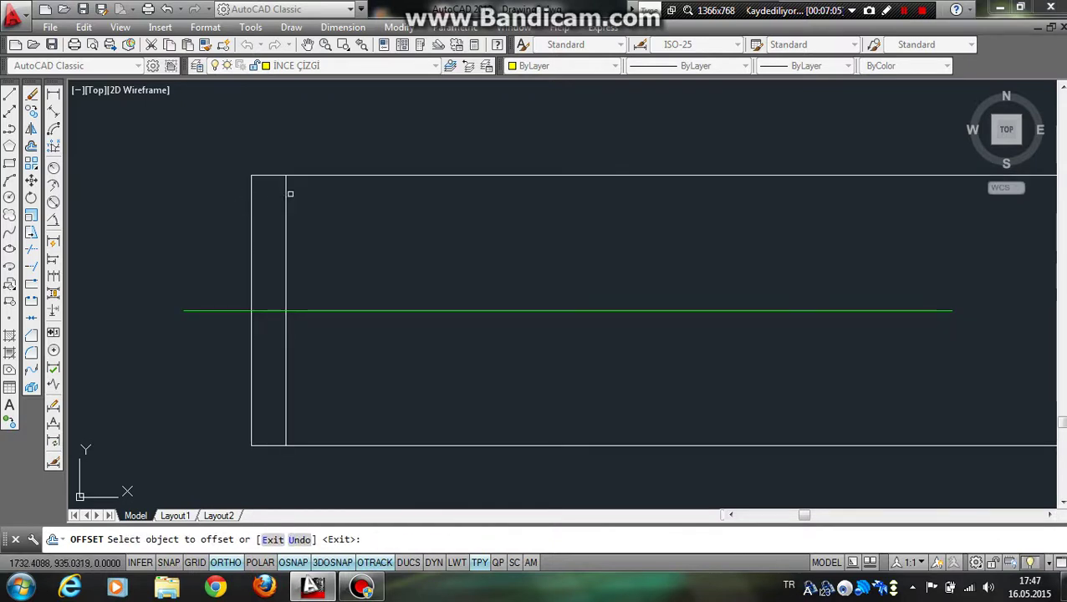
pyautogui.press('Return')
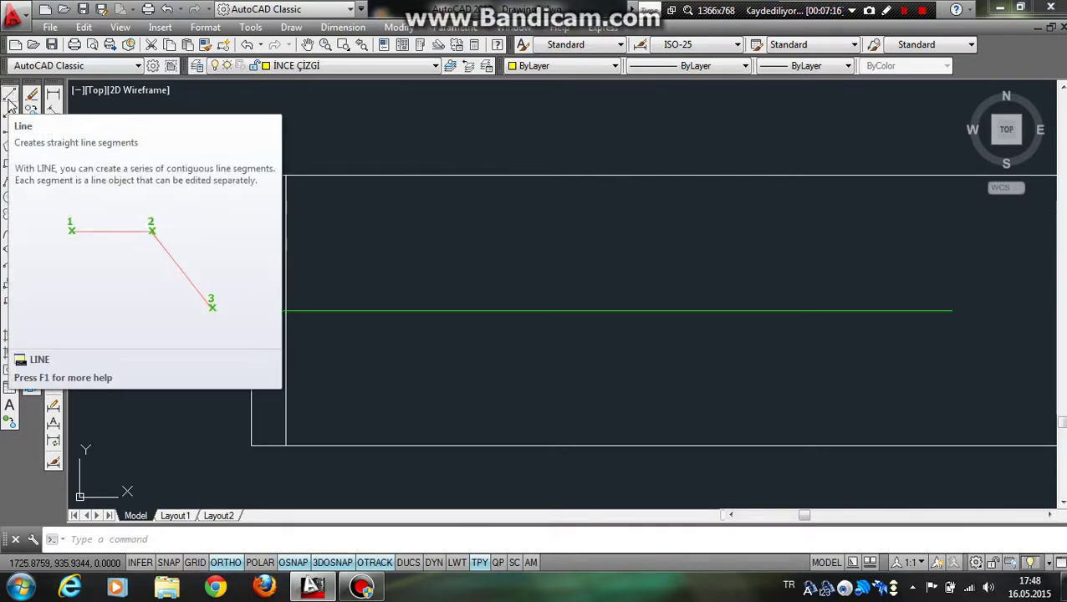
# - Start a line from the top endpoint of the new inner vertical edge
pyautogui.click(9, 97)
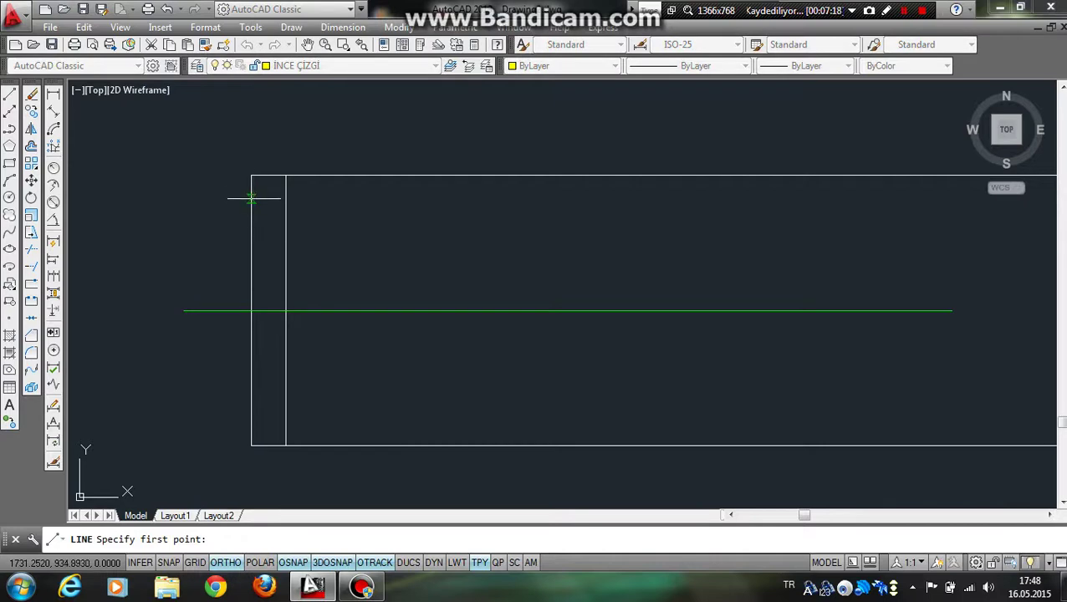
pyautogui.click(285, 176)
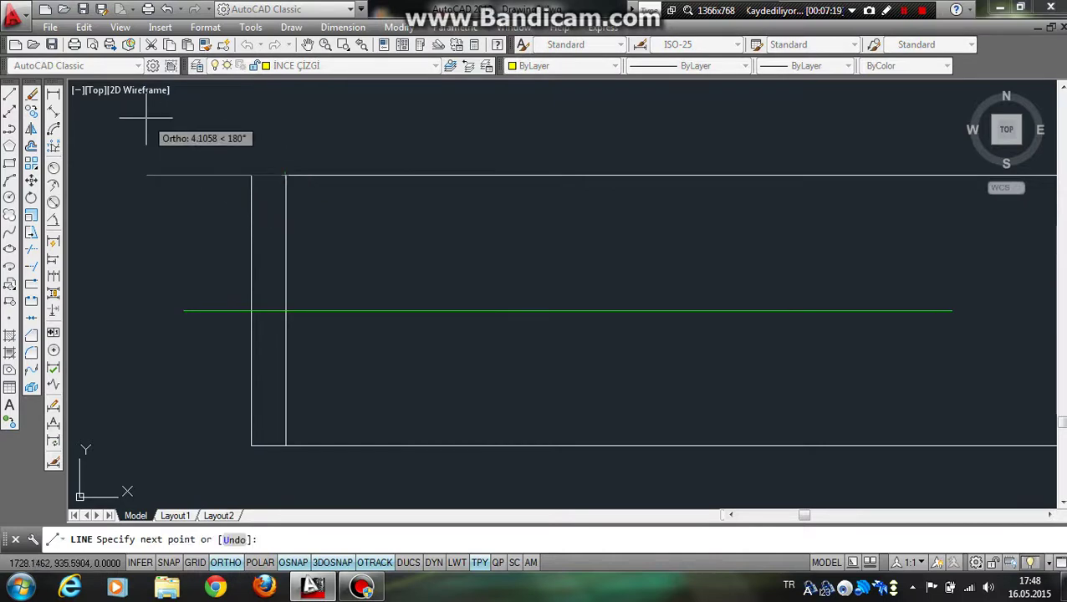